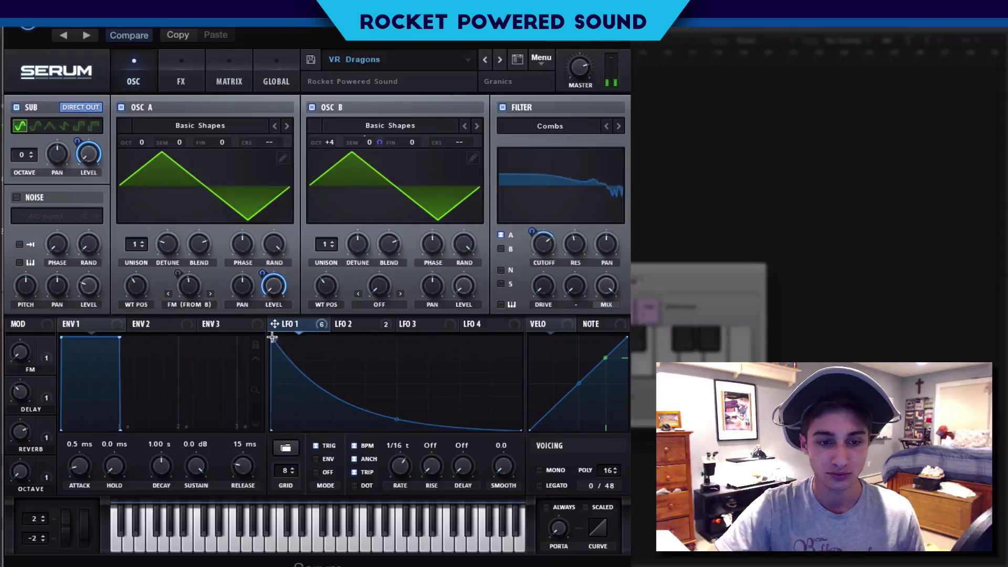
pyautogui.moveTo(272, 341); pyautogui.dragTo(236, 278)
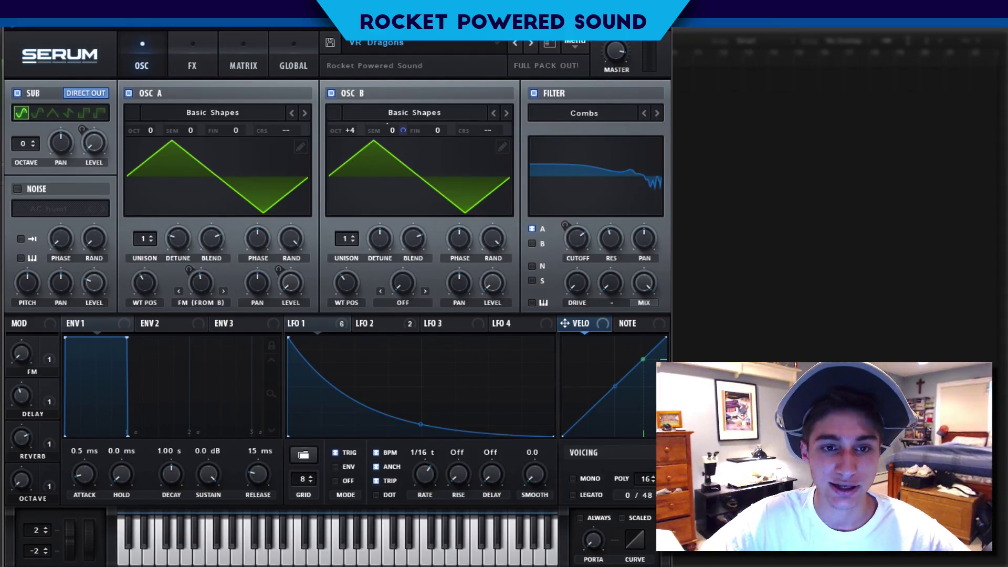
# - Initialise the preset, then switch on the sub oscillator and oscillator B
pyautogui.click(582, 47)
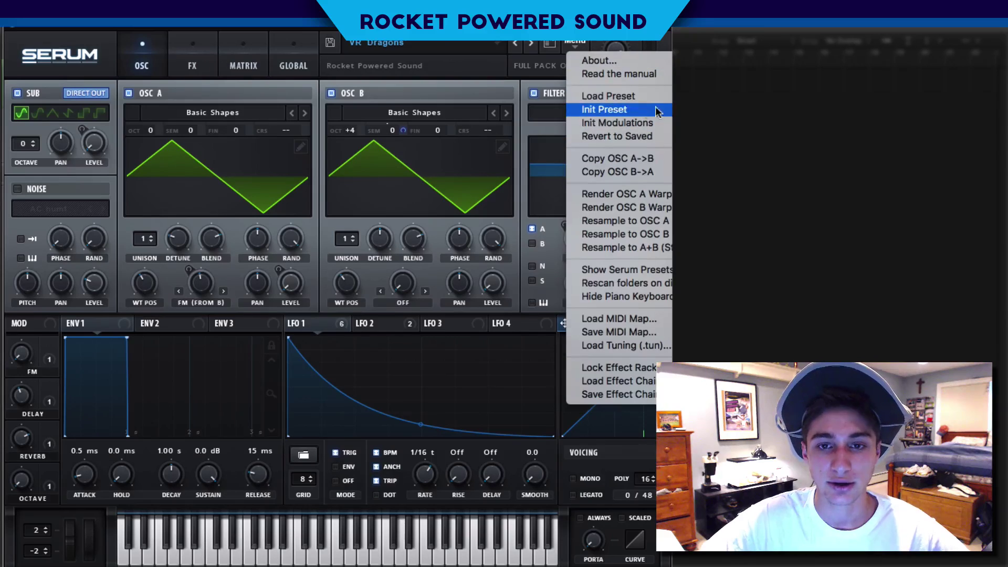
pyautogui.click(604, 110)
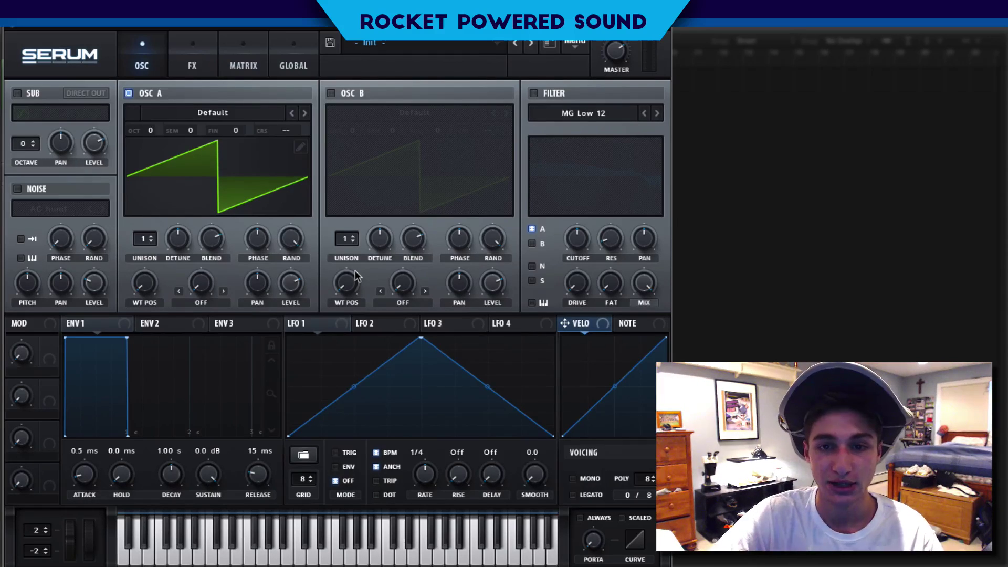
pyautogui.click(18, 93)
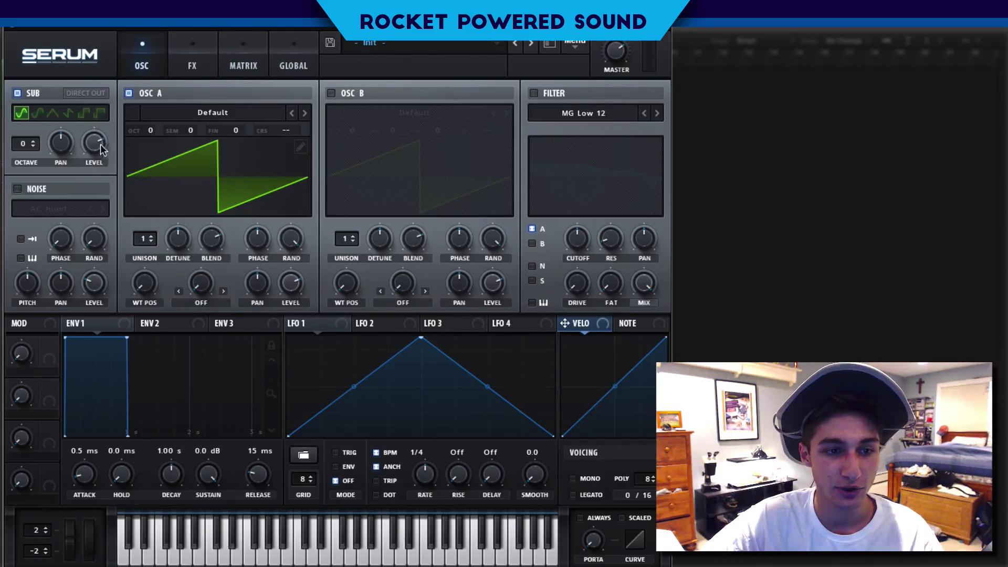
pyautogui.click(330, 93)
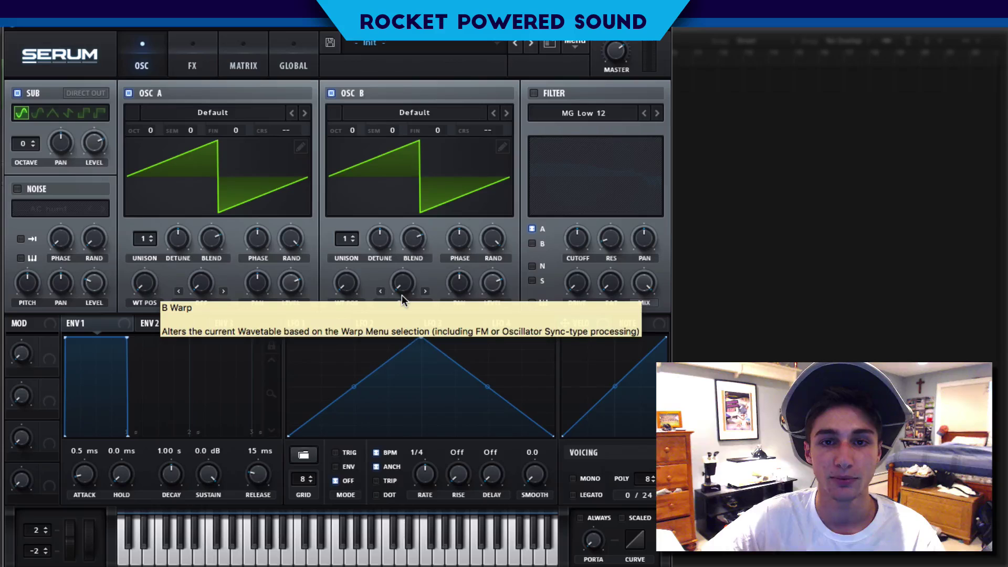
# - Turn the sub oscillator's level down to minimum and assign LFO 1 to modulate it
pyautogui.moveTo(102, 146)
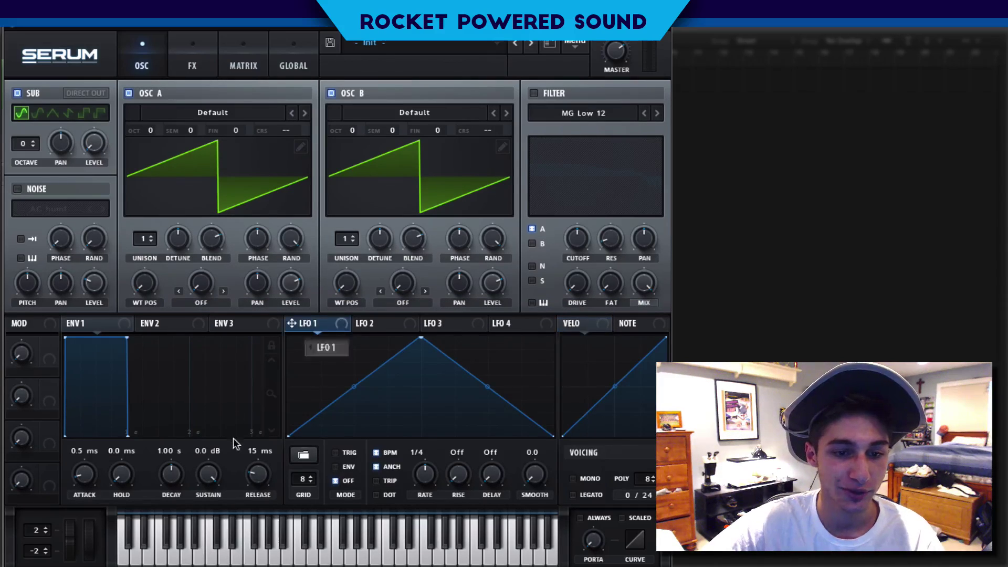
pyautogui.moveTo(234, 443); pyautogui.dragTo(88, 131)
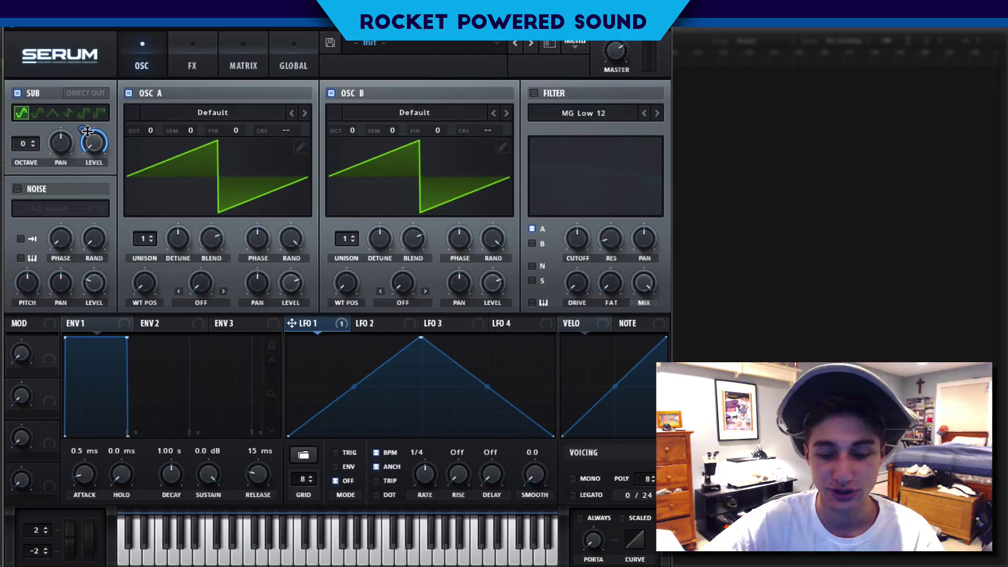
pyautogui.moveTo(82, 127)
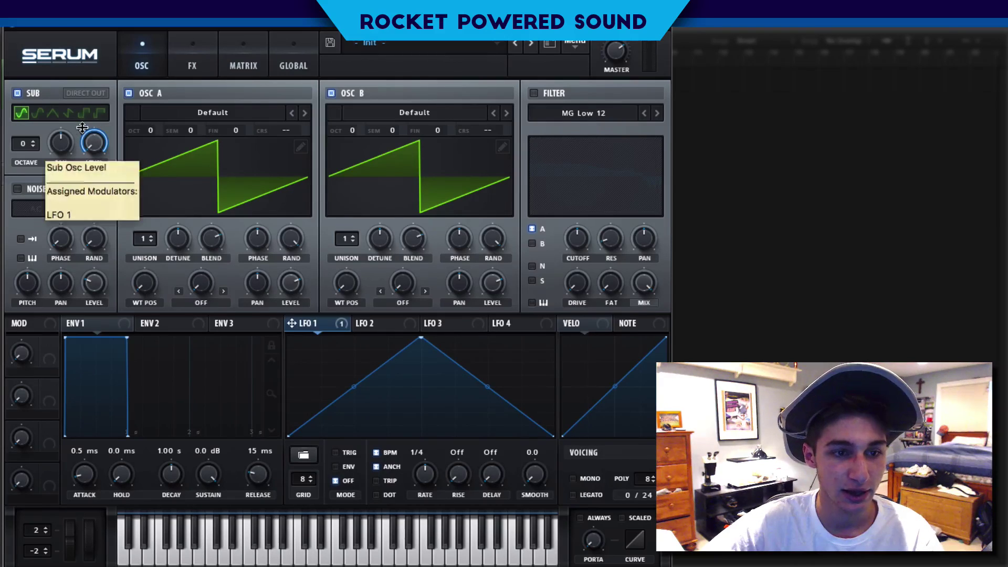
# - Reshape LFO 1 into a concave decay curve that starts at full height and falls to zero
pyautogui.moveTo(421, 337); pyautogui.dragTo(266, 282)
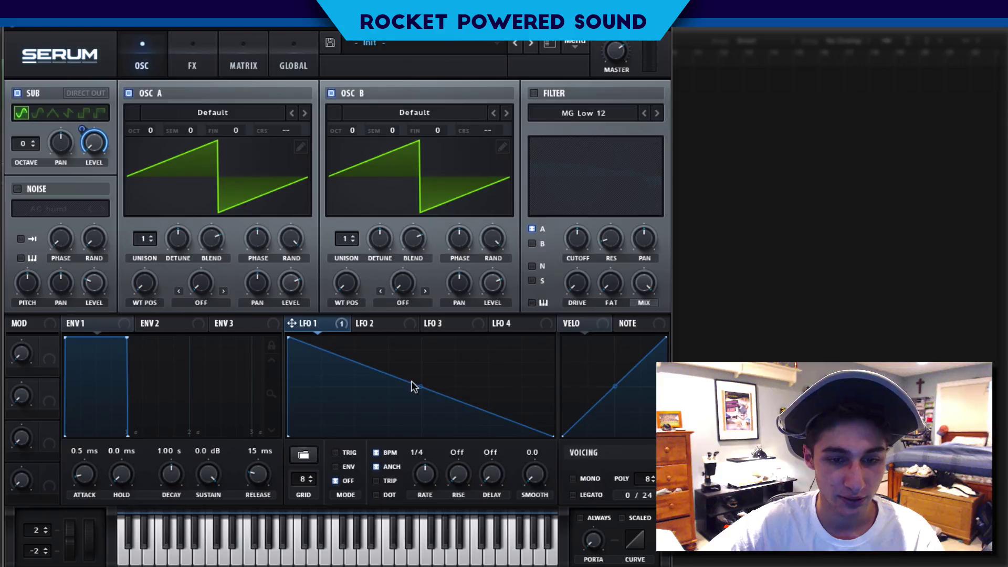
pyautogui.moveTo(411, 386); pyautogui.dragTo(410, 400)
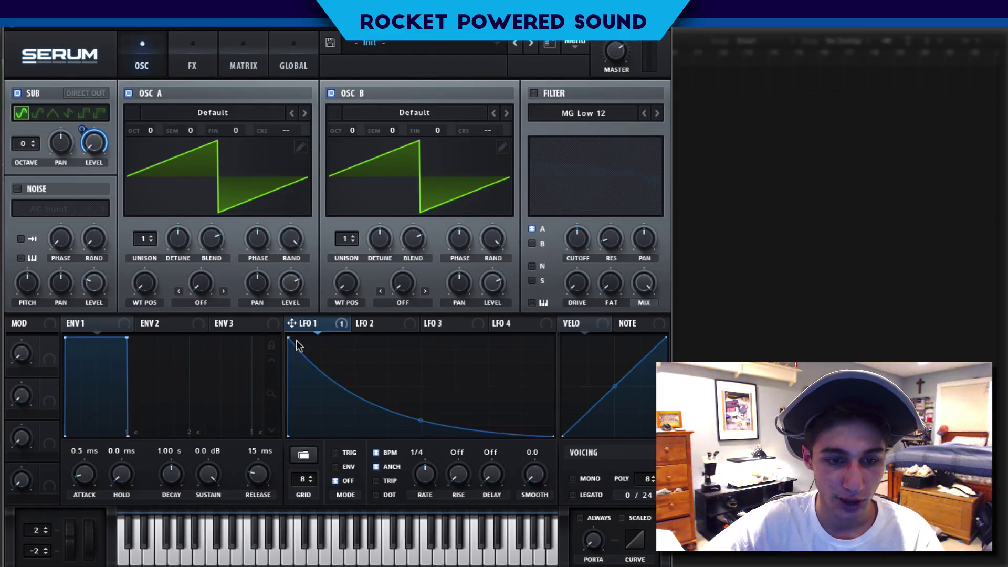
pyautogui.moveTo(289, 338)
pyautogui.mouseDown()
pyautogui.moveTo(339, 327)
pyautogui.moveTo(288, 337)
pyautogui.mouseUp()
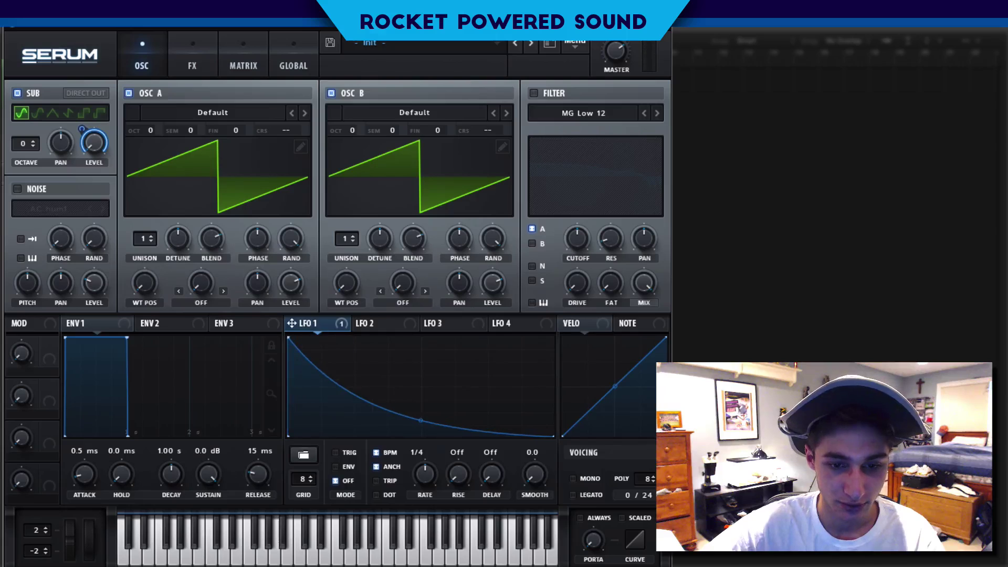
# - Set LFO 1 to Trig mode with a 1/16 triplet rate
pyautogui.click(336, 452)
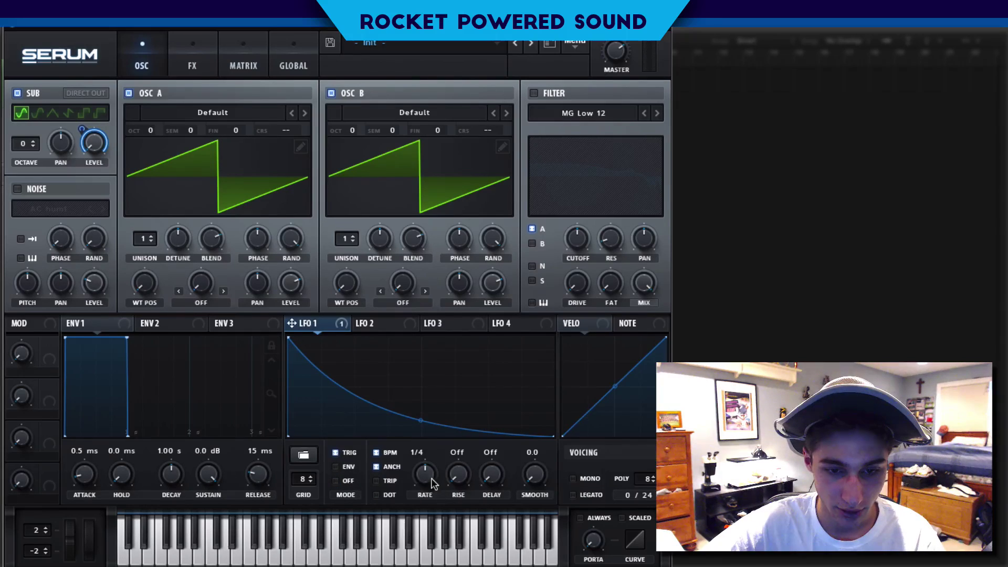
pyautogui.moveTo(433, 472); pyautogui.dragTo(418, 476)
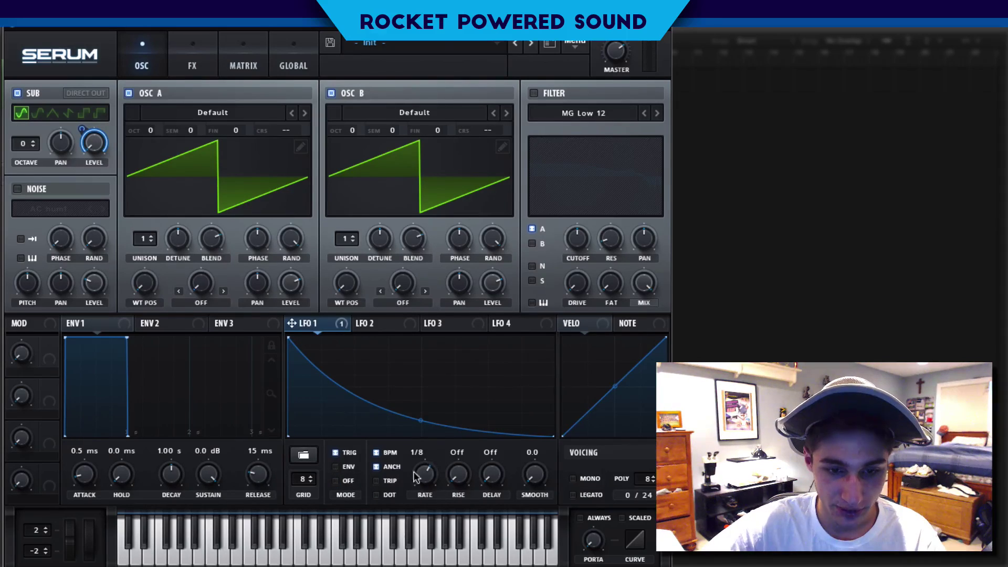
pyautogui.click(377, 481)
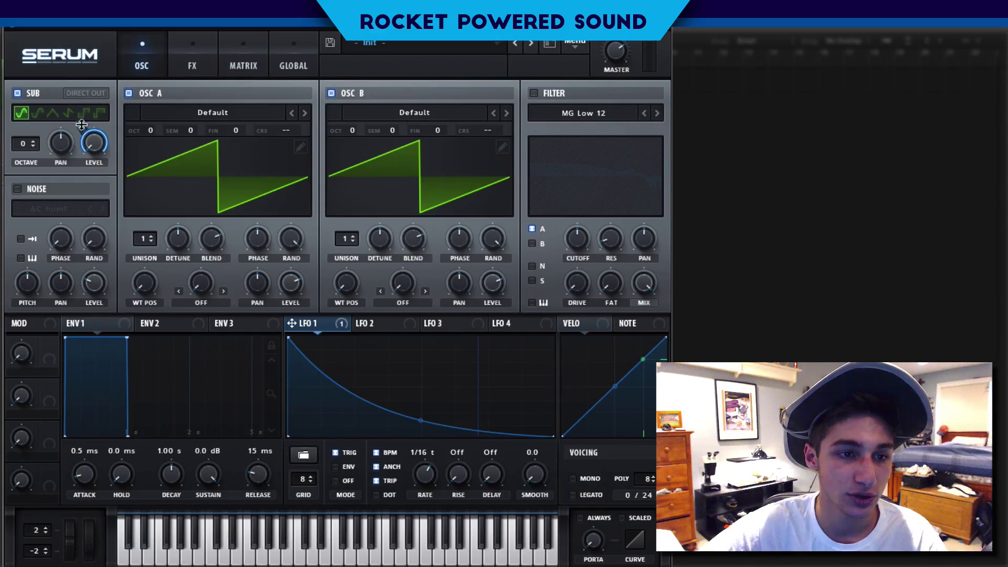
# - Enable Direct Out on the sub oscillator and load the Analog wavetable Basic Shapes into oscillators A and B
pyautogui.click(87, 96)
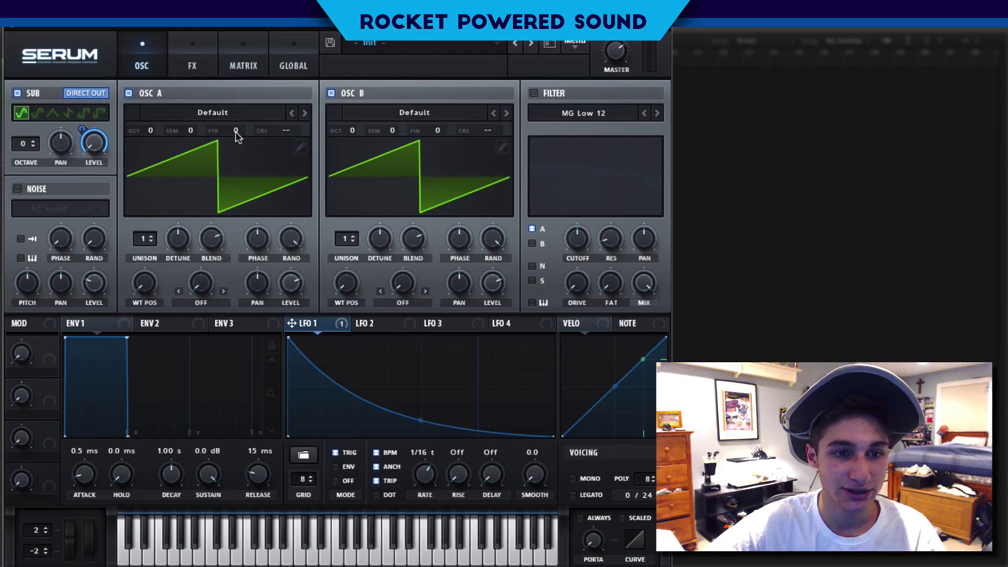
pyautogui.click(238, 113)
pyautogui.moveTo(242, 129)
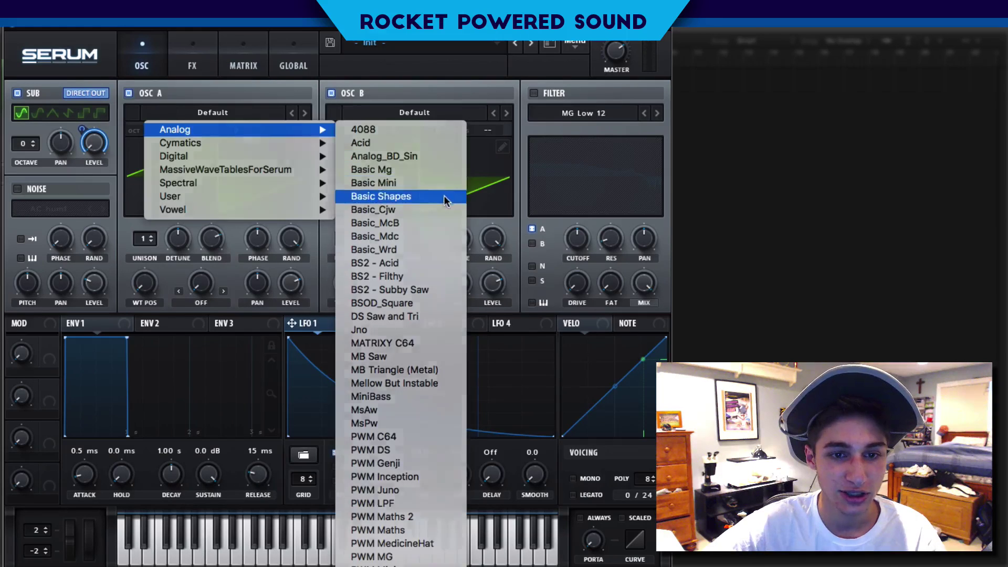
pyautogui.click(444, 195)
pyautogui.click(437, 112)
pyautogui.moveTo(446, 130)
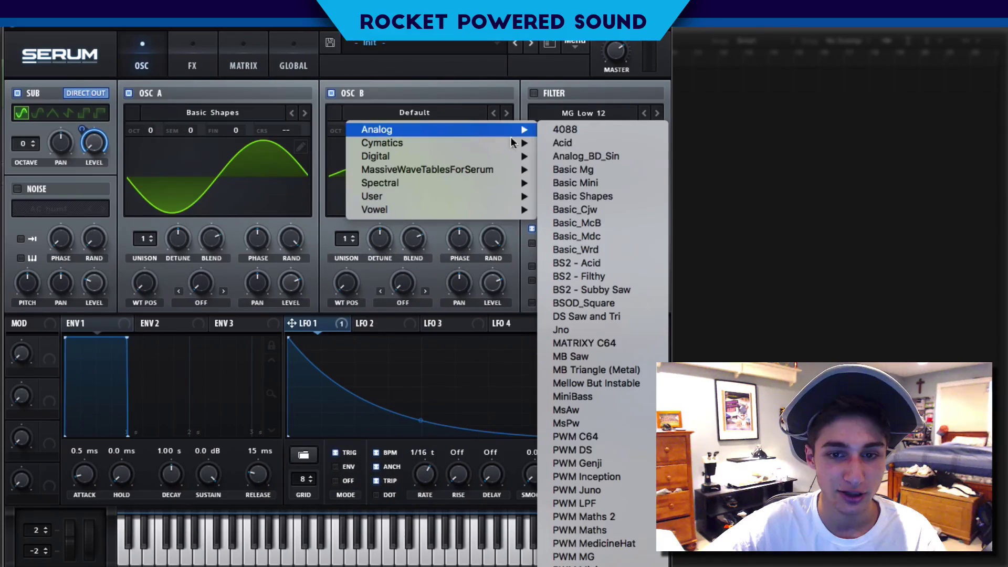
pyautogui.click(629, 194)
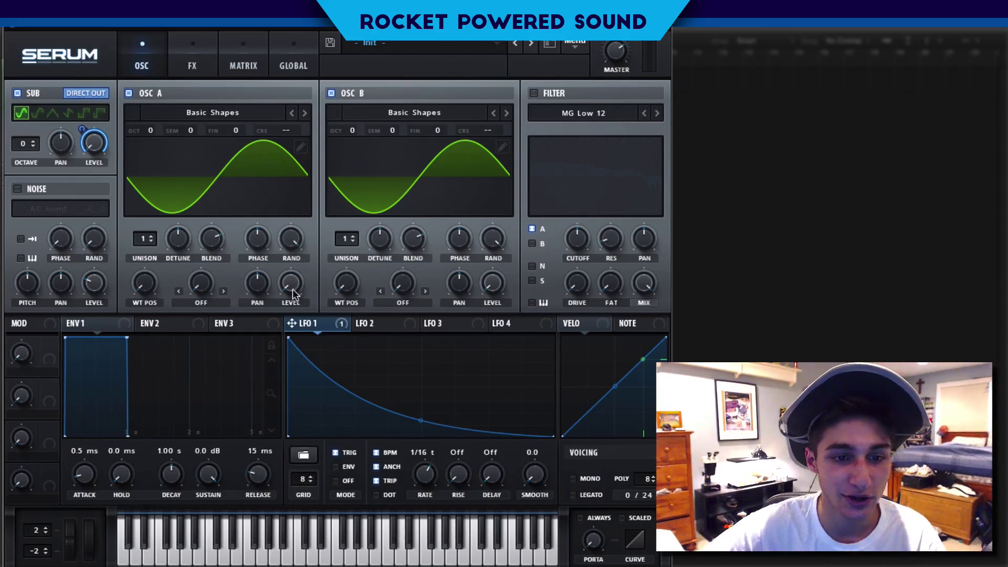
# - Assign LFO 1 to oscillator A's level and set oscillator A's warp mode to FM (From B)
pyautogui.moveTo(292, 323); pyautogui.dragTo(302, 303)
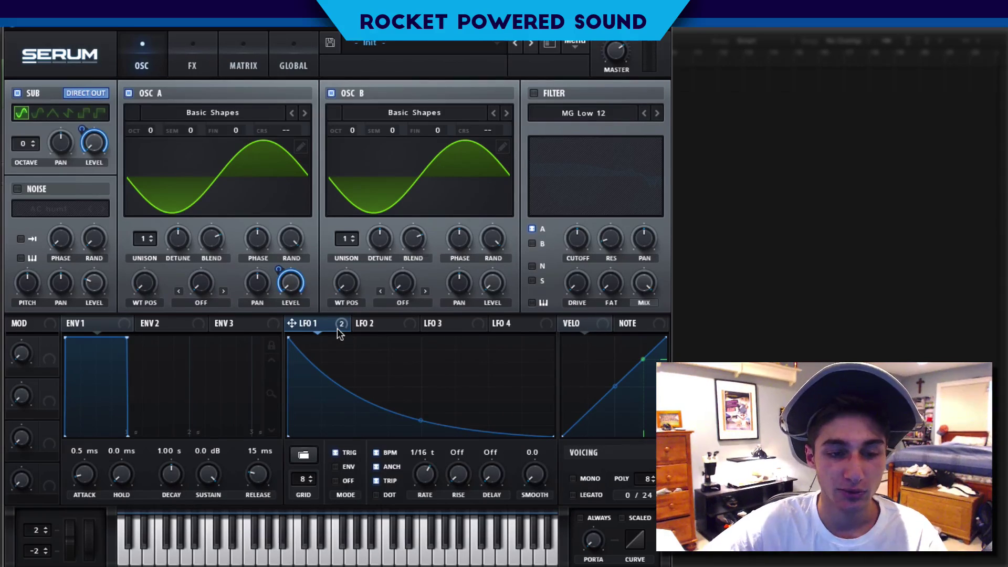
pyautogui.moveTo(337, 329)
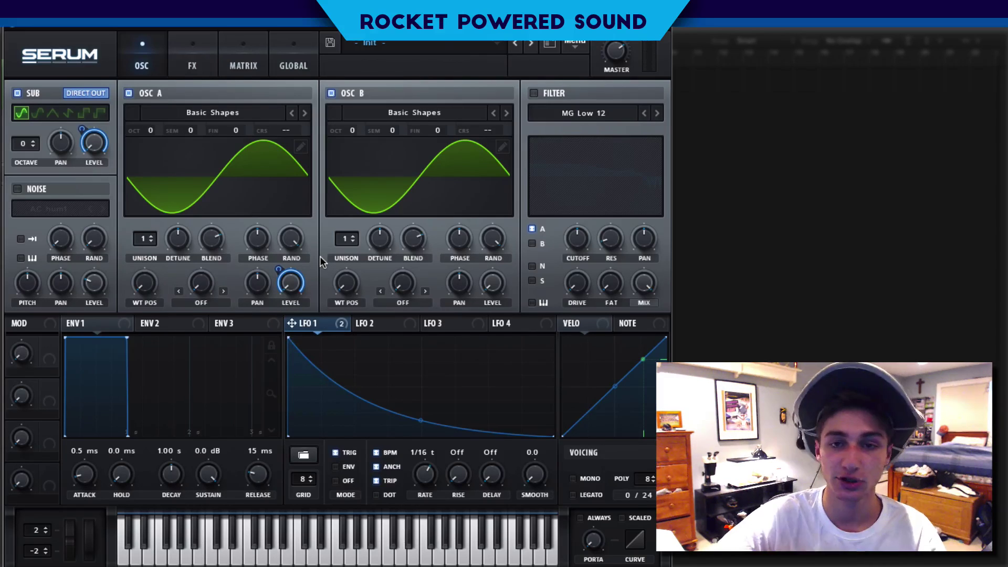
pyautogui.click(223, 304)
pyautogui.click(231, 561)
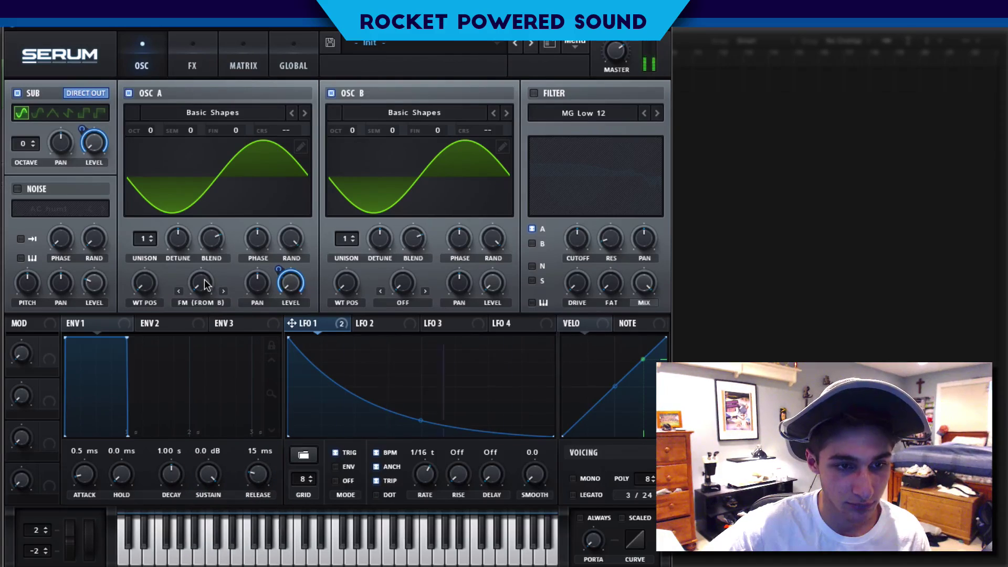
pyautogui.moveTo(205, 285); pyautogui.dragTo(212, 203)
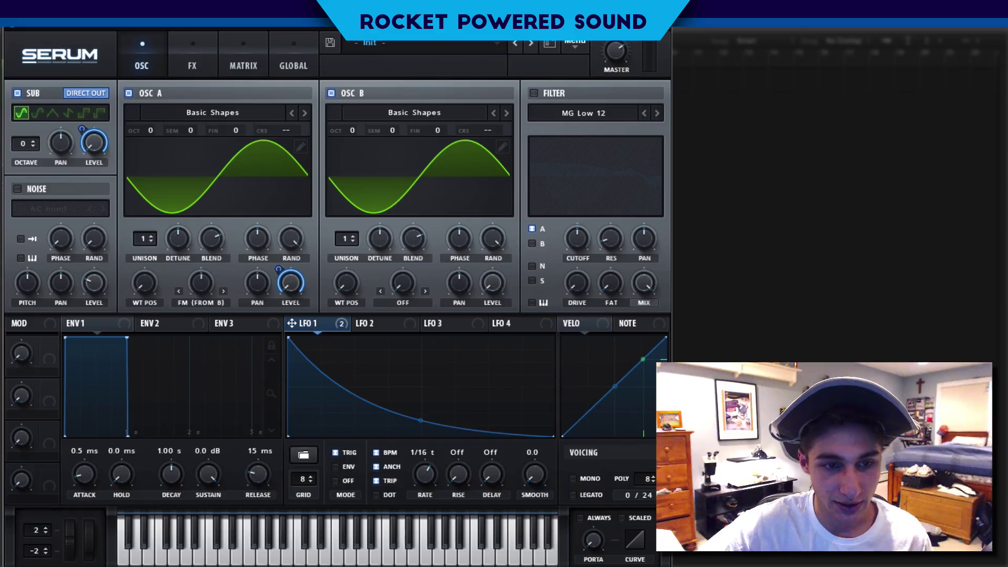
# - Set oscillator A's wavetable position to 3, match oscillator B to the same triangle shape, and raise oscillator B's octave to +4
pyautogui.moveTo(156, 283); pyautogui.dragTo(159, 234)
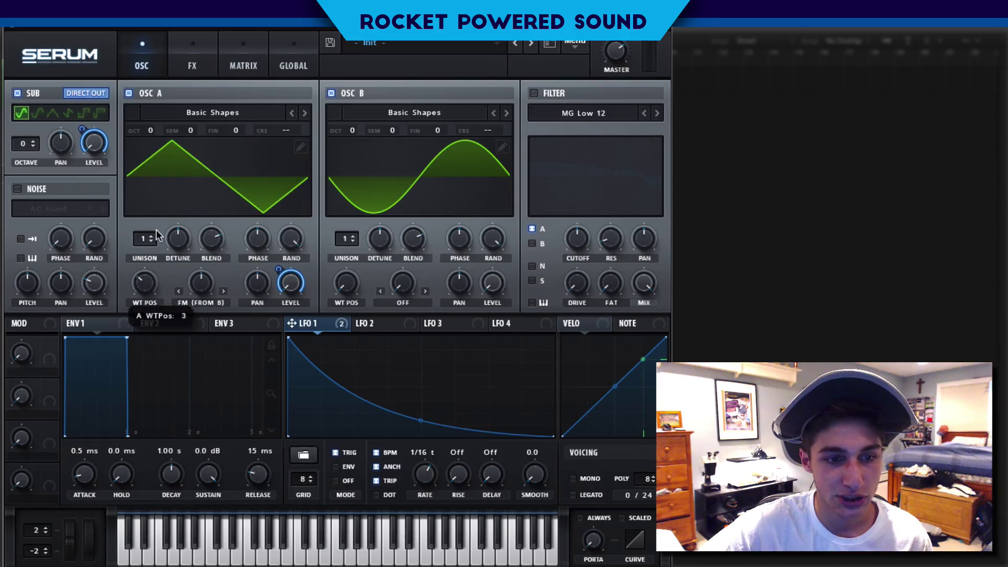
pyautogui.moveTo(353, 285); pyautogui.dragTo(356, 230)
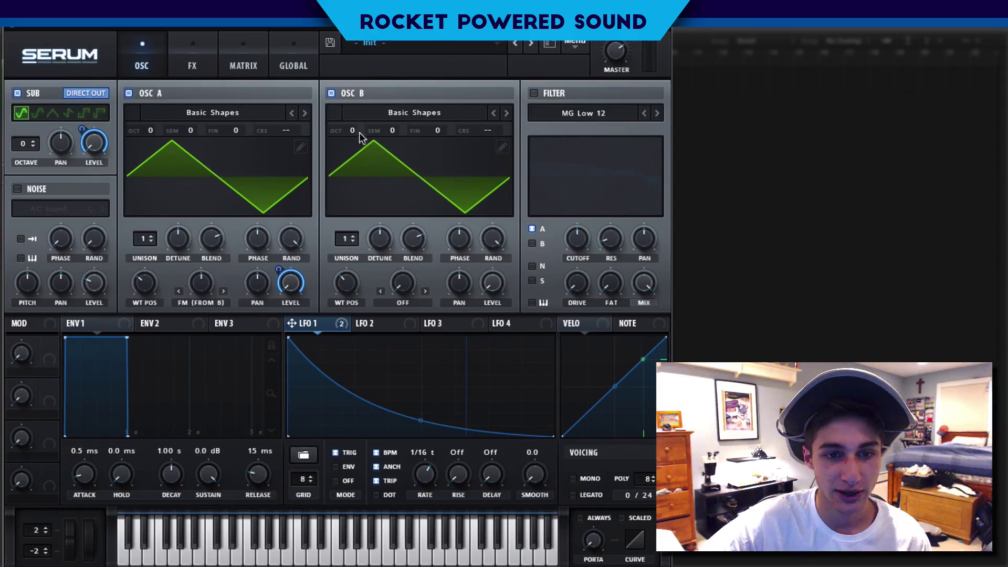
pyautogui.moveTo(359, 133); pyautogui.dragTo(370, 62)
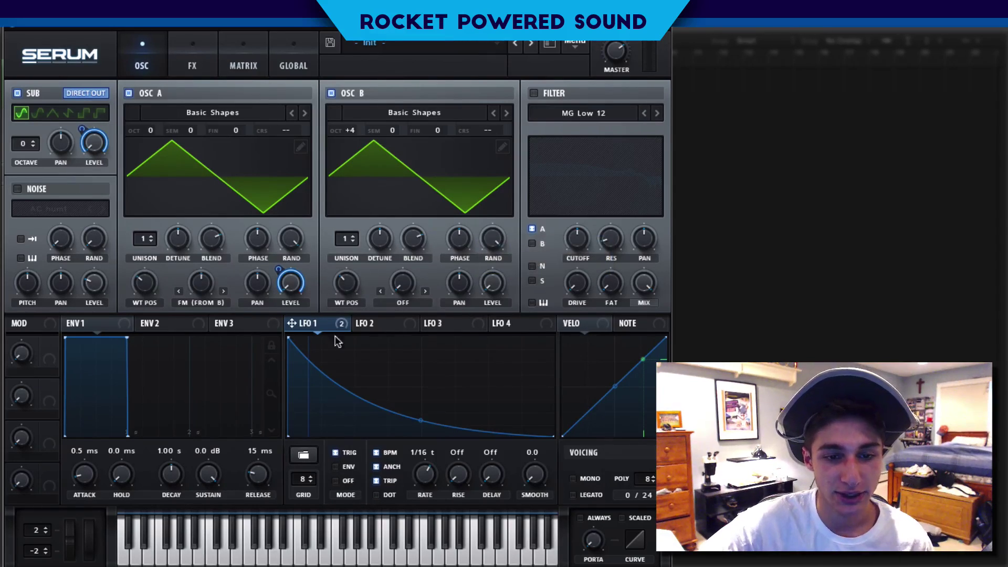
pyautogui.moveTo(146, 293); pyautogui.dragTo(148, 241)
pyautogui.moveTo(346, 284); pyautogui.dragTo(342, 226)
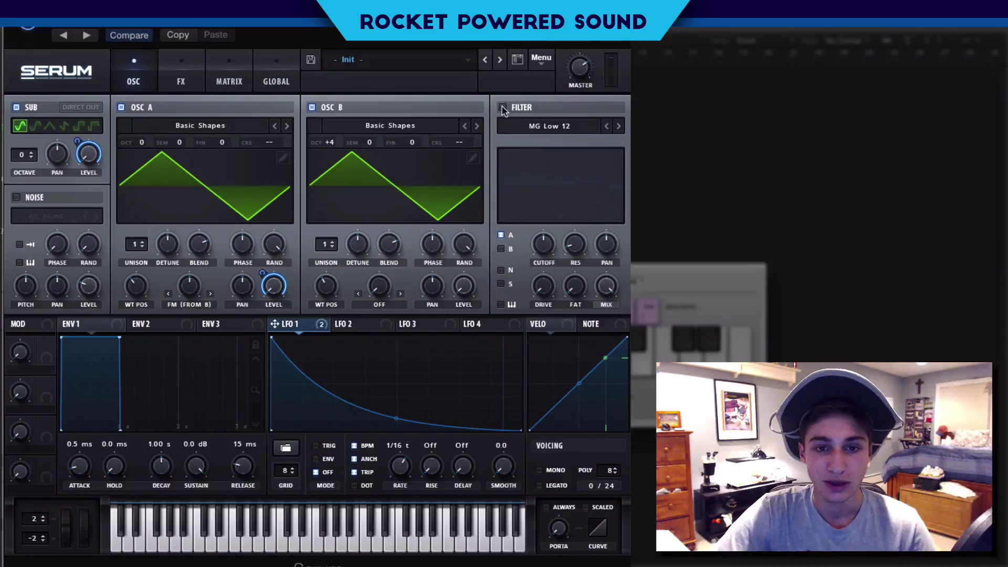
# - Enable the filter and change its type to Combs from the Misc category
pyautogui.click(534, 92)
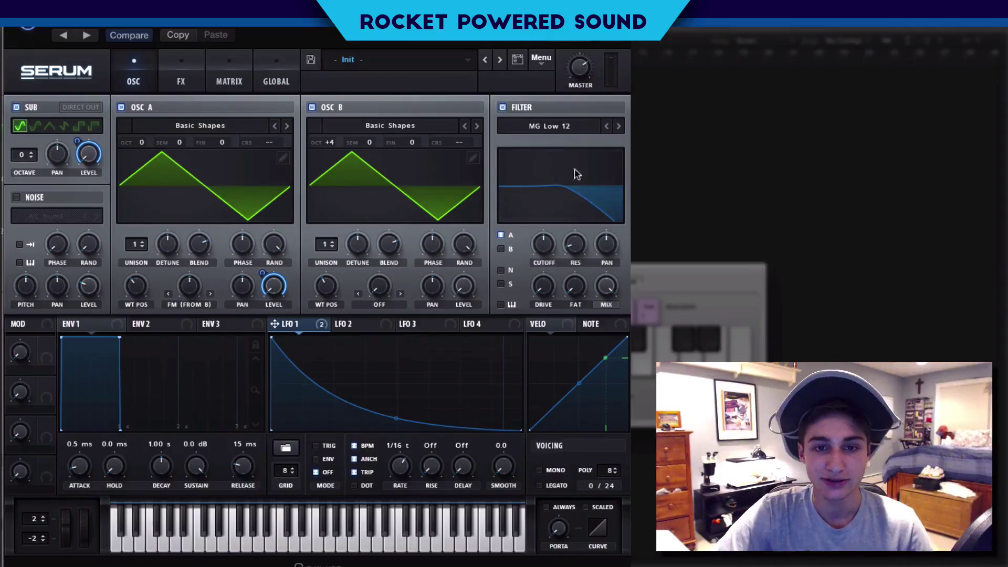
pyautogui.click(546, 126)
pyautogui.moveTo(576, 147)
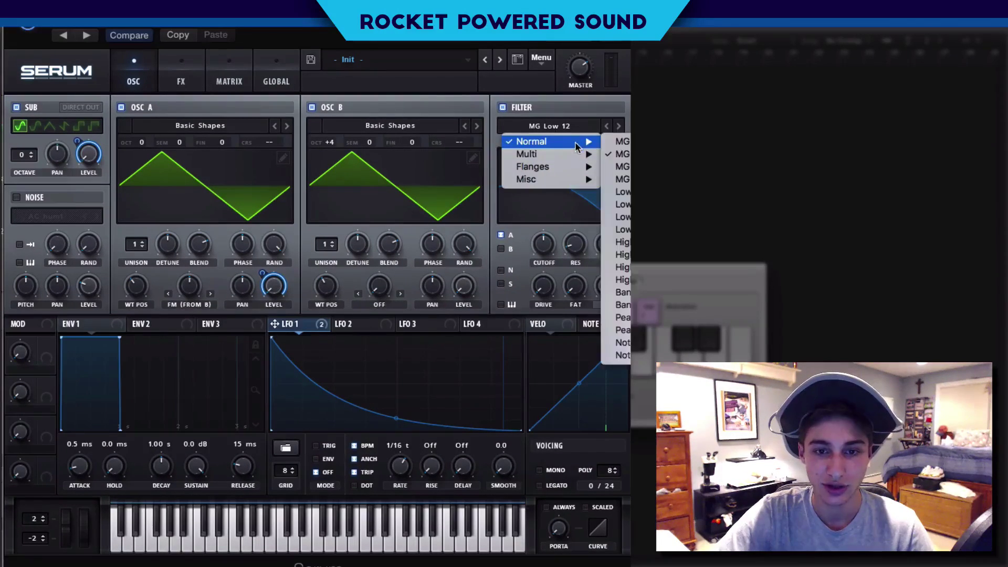
pyautogui.moveTo(556, 166)
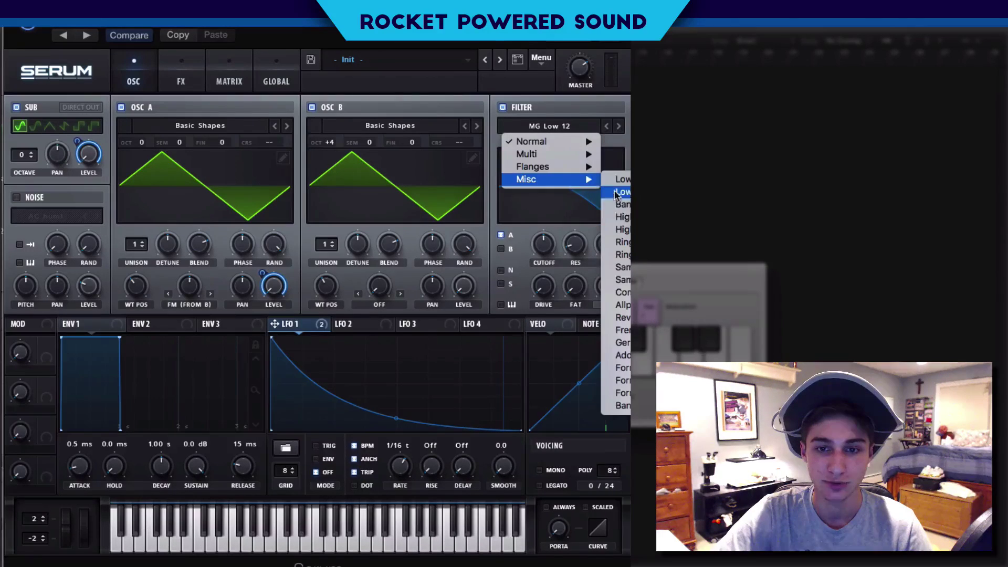
pyautogui.click(622, 292)
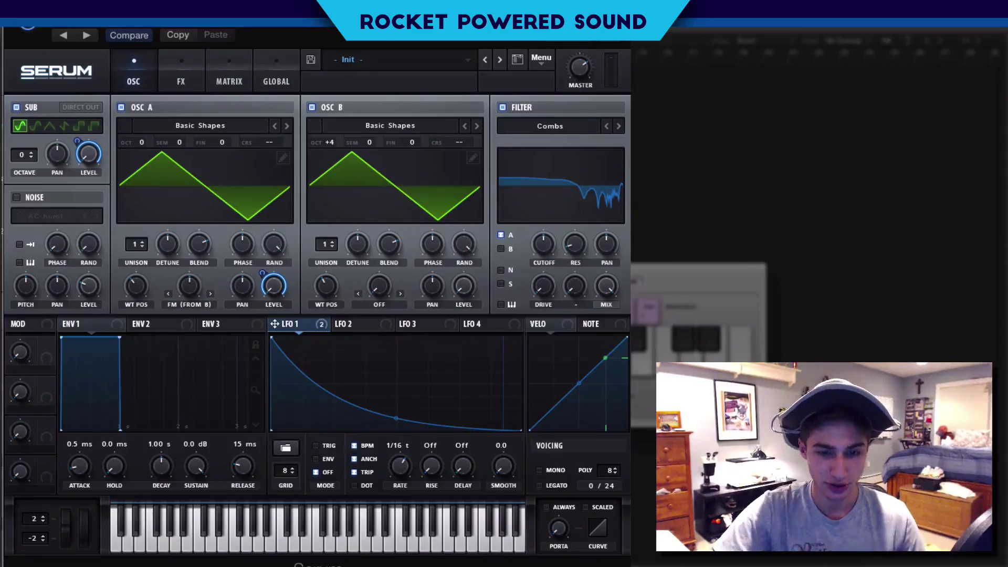
# - Raise the filter cutoff above 740 Hz and assign LFO 1 to modulate it
pyautogui.moveTo(543, 247); pyautogui.dragTo(544, 239)
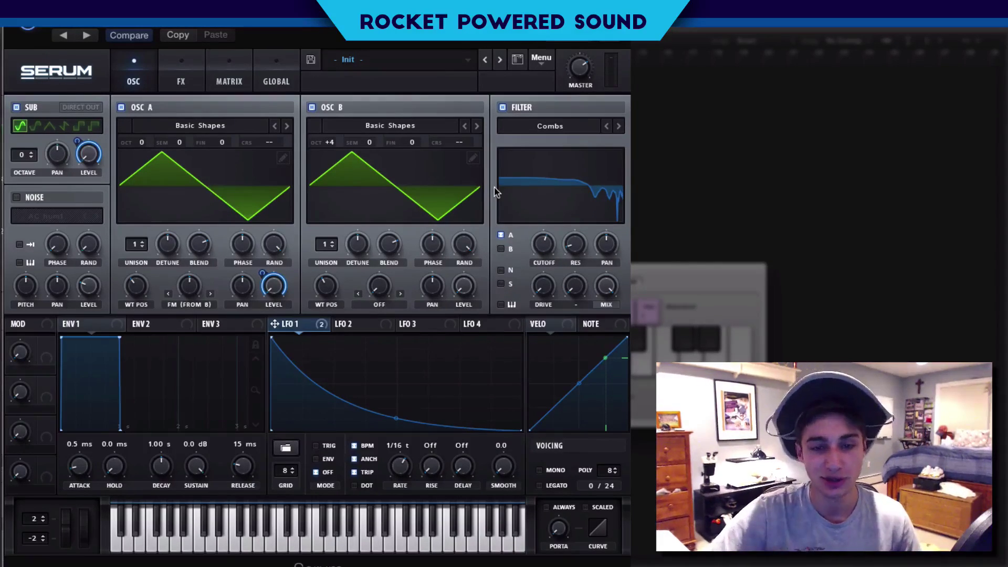
pyautogui.moveTo(548, 245)
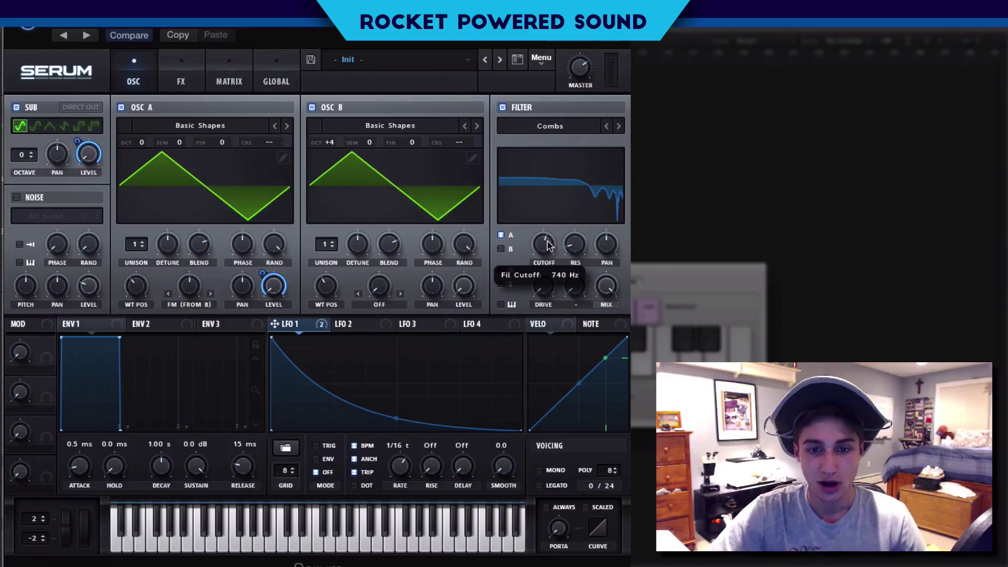
pyautogui.moveTo(548, 246); pyautogui.dragTo(560, 238)
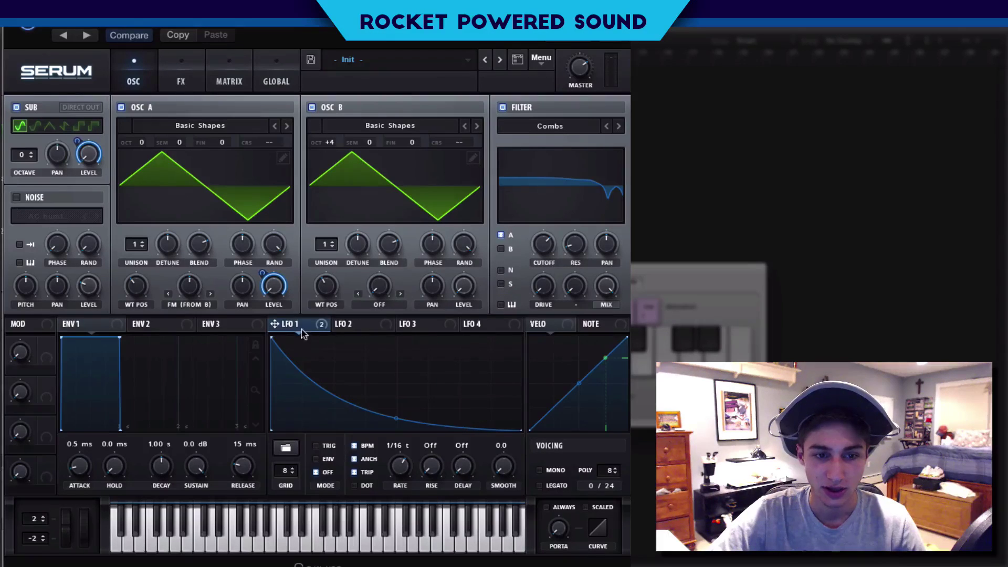
pyautogui.moveTo(302, 329); pyautogui.dragTo(499, 241)
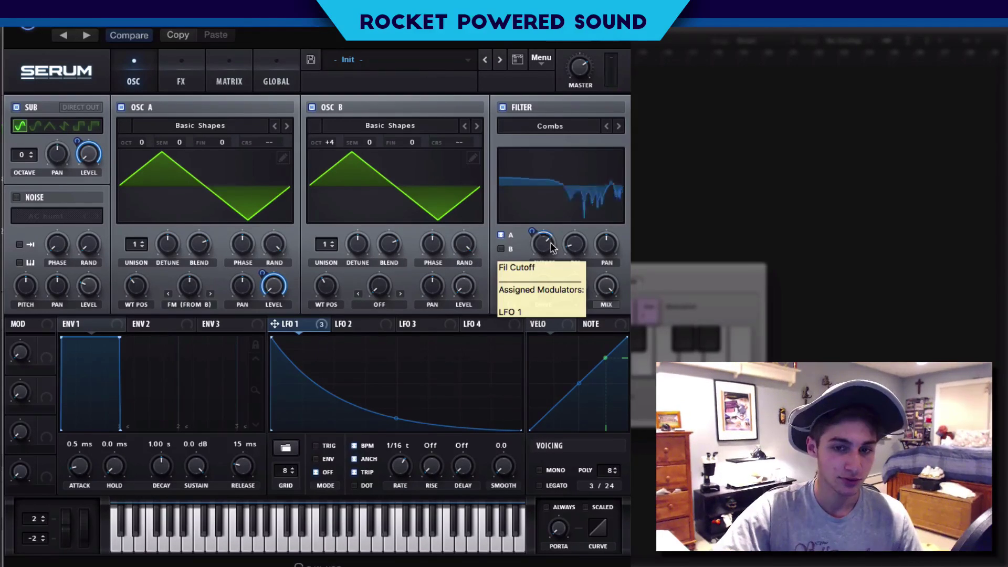
# - Compare the patch with the filter bypassed and re-enabled, and raise the filter's resonance moderately
pyautogui.click(503, 108)
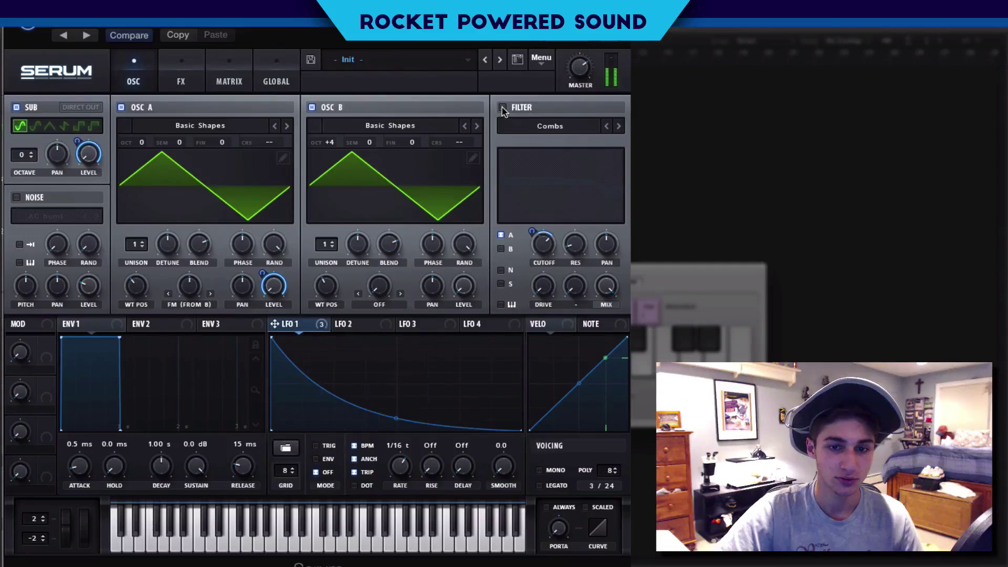
pyautogui.click(503, 108)
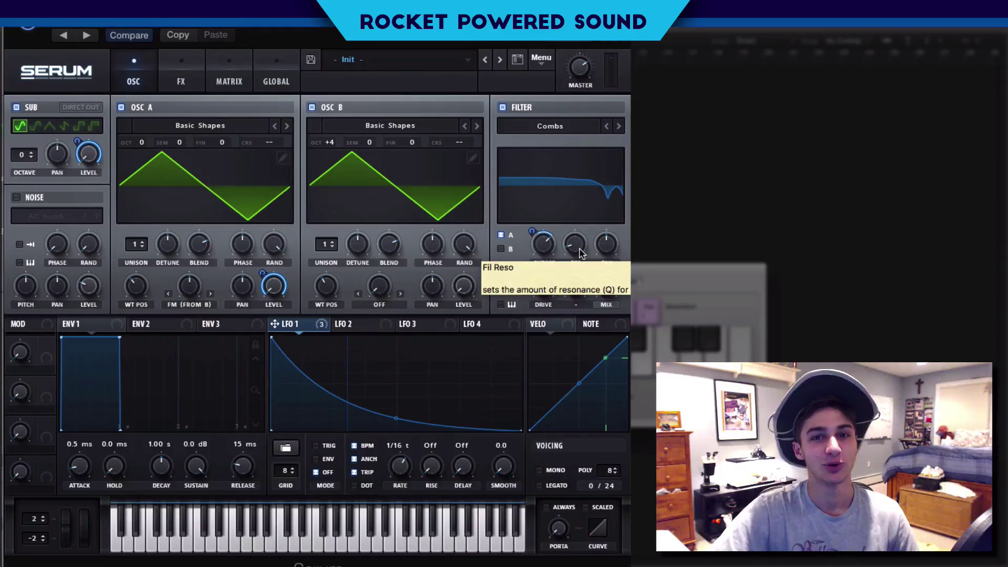
pyautogui.moveTo(583, 246); pyautogui.dragTo(589, 210)
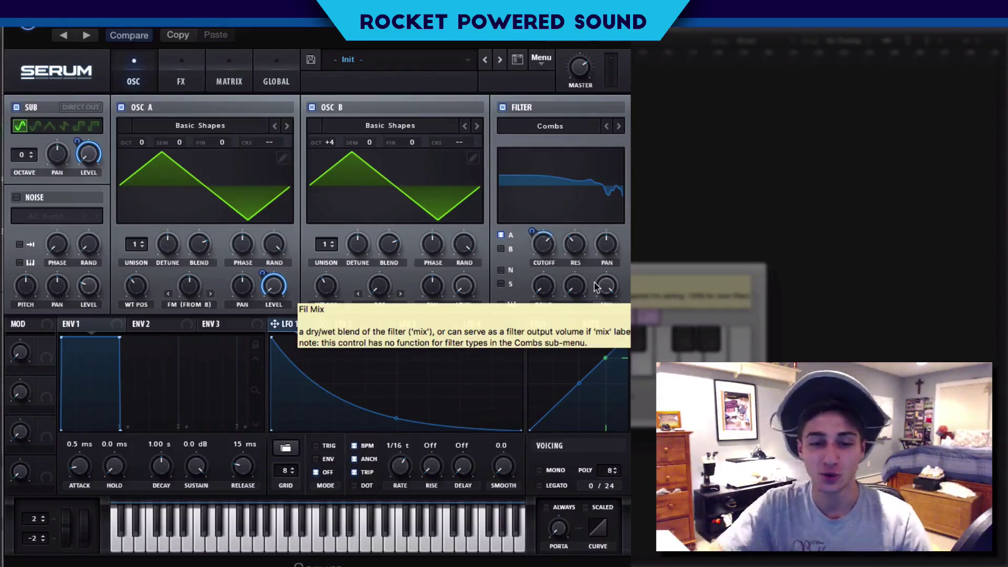
pyautogui.moveTo(587, 242)
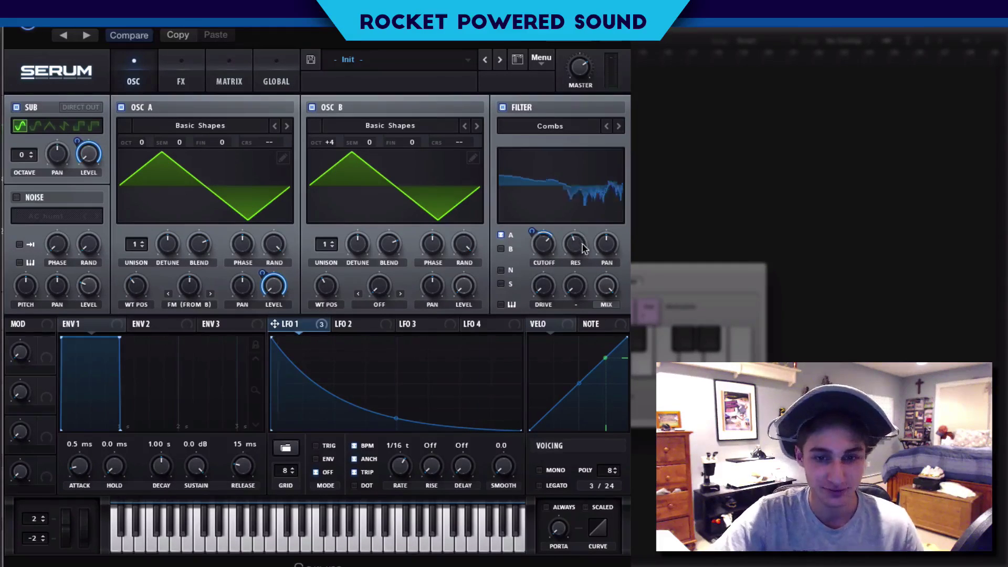
pyautogui.moveTo(583, 244); pyautogui.dragTo(583, 251)
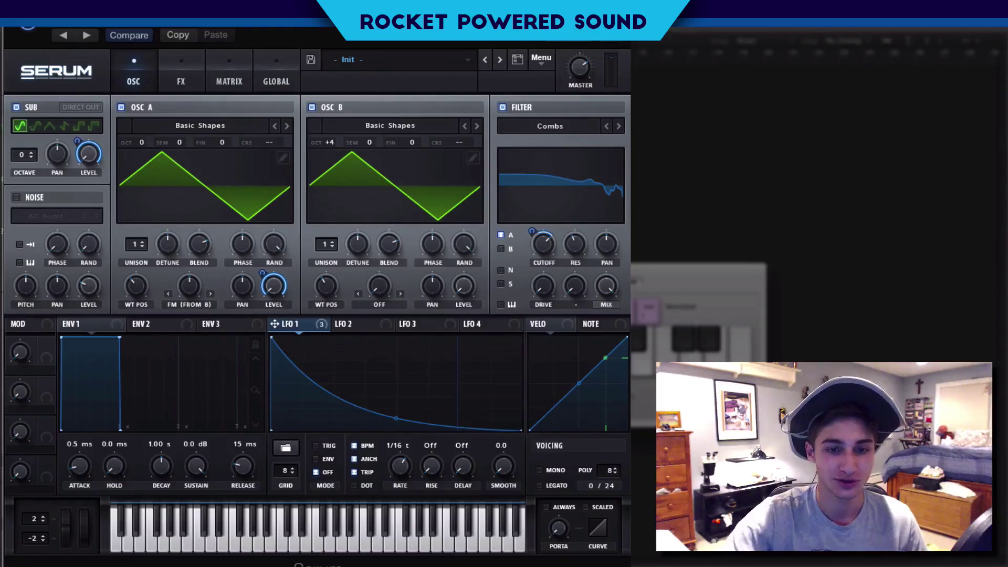
# - Enable the Hyper/Dimension effect, reduce the Hyper mix, minimise the Dimension size and raise the Dimension mix to a moderate level
pyautogui.click(181, 81)
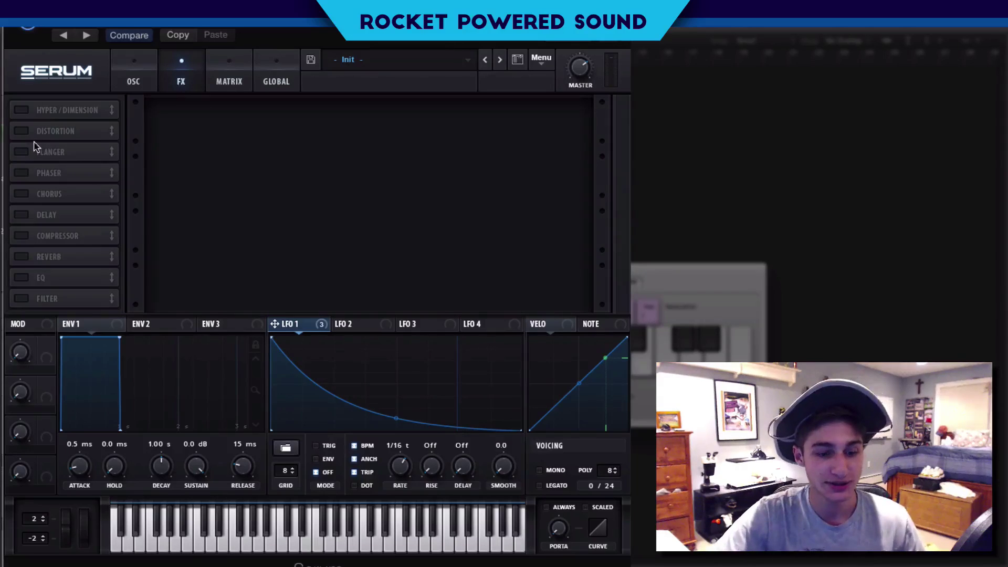
pyautogui.click(22, 112)
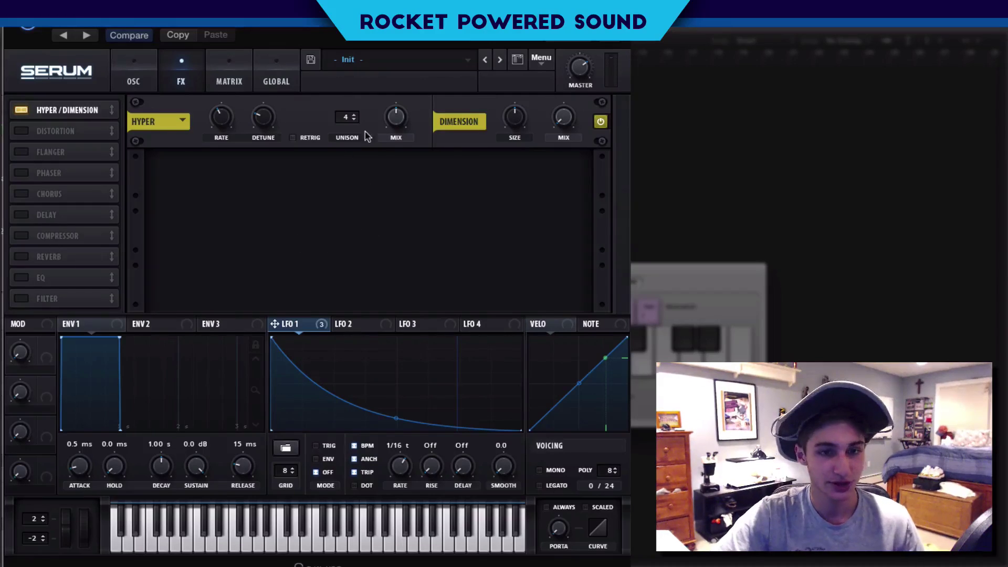
pyautogui.moveTo(396, 117); pyautogui.dragTo(374, 129)
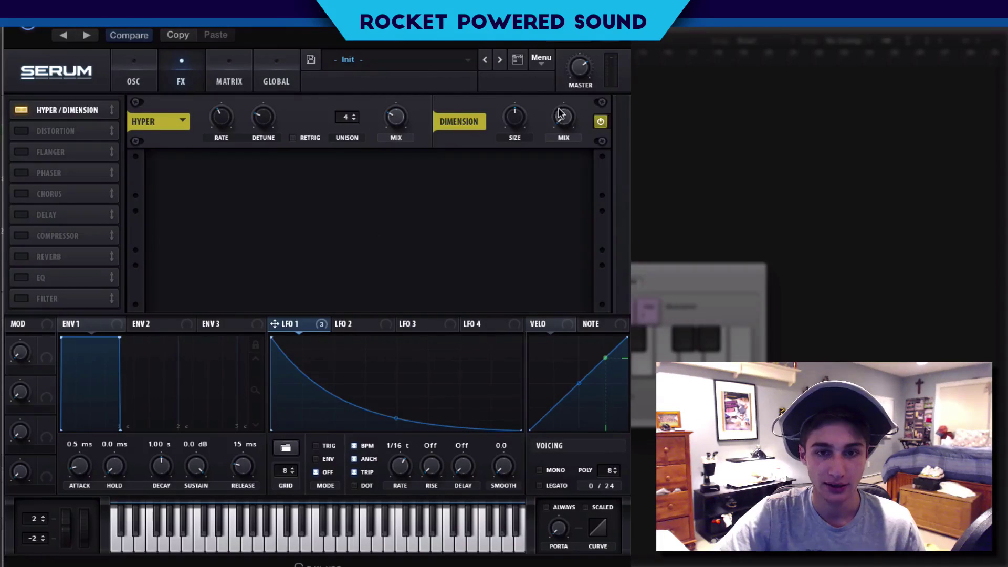
pyautogui.moveTo(514, 117); pyautogui.dragTo(487, 160)
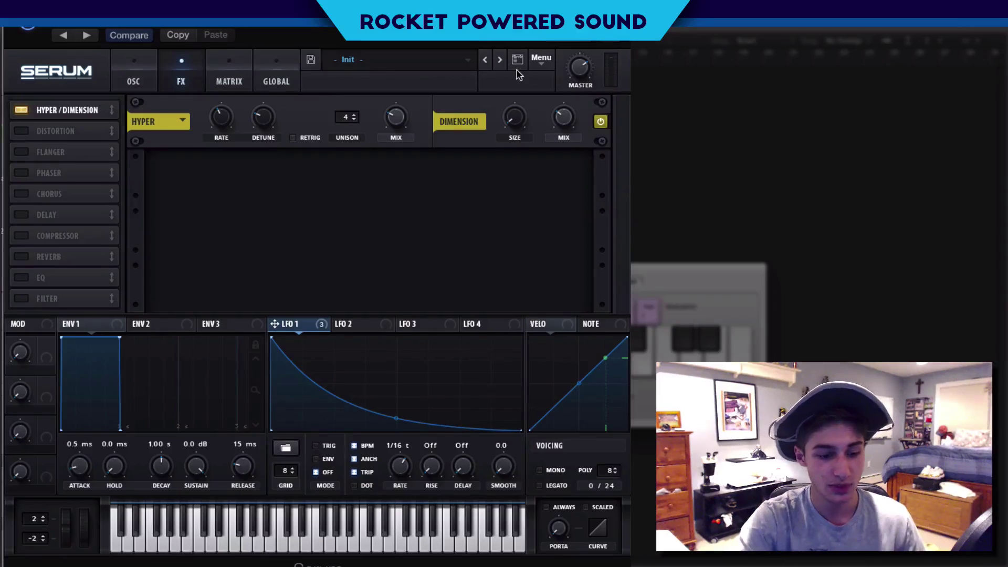
# - Enable the Flanger and reduce its depth, comparing the sound with the effect off and on
pyautogui.click(22, 152)
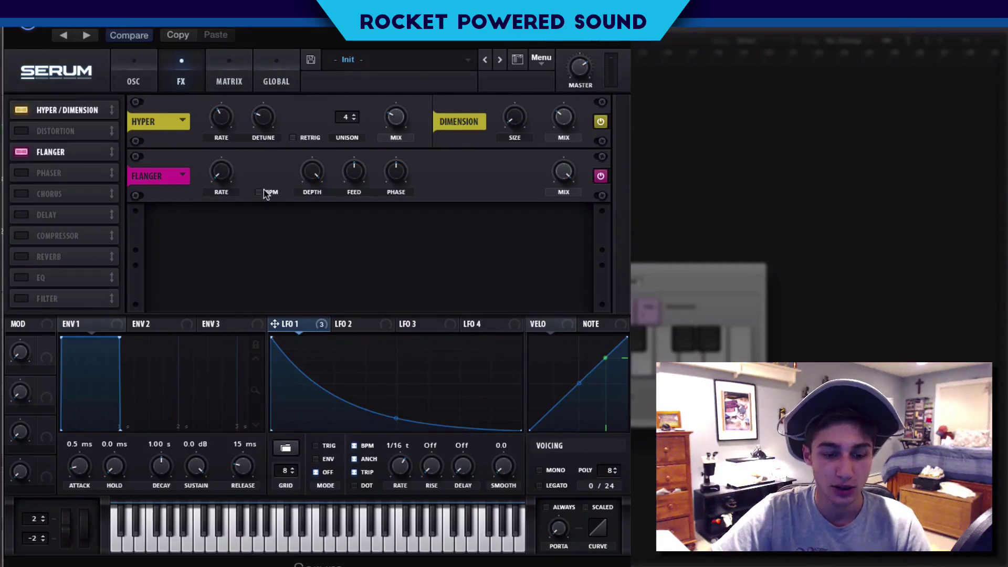
pyautogui.moveTo(311, 175); pyautogui.dragTo(310, 176)
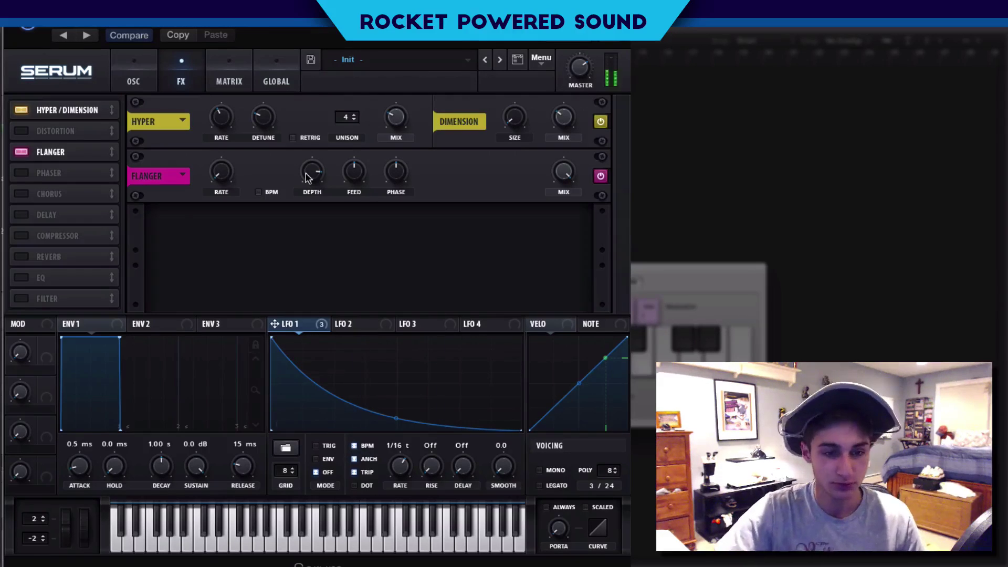
pyautogui.moveTo(308, 178); pyautogui.dragTo(289, 186)
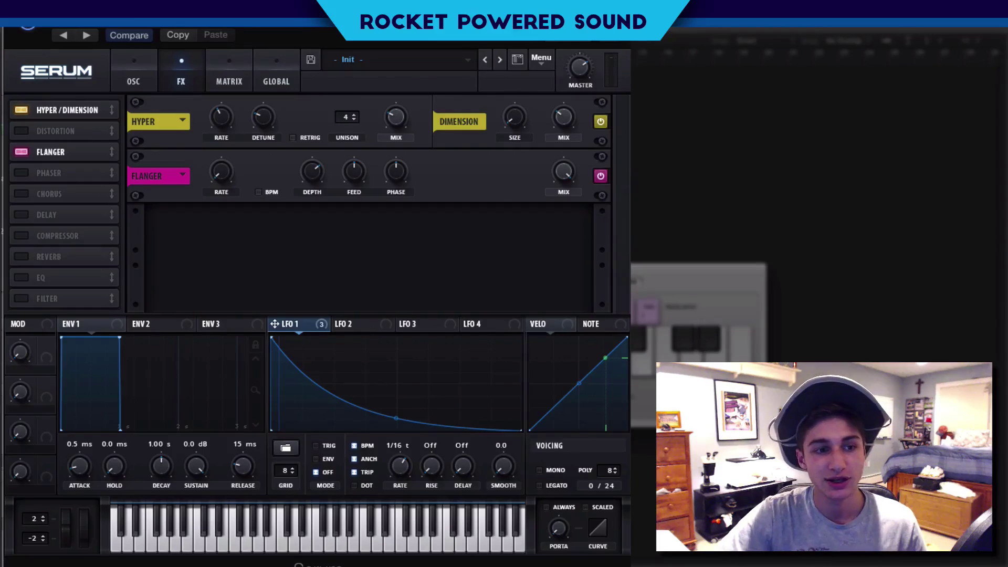
pyautogui.click(22, 152)
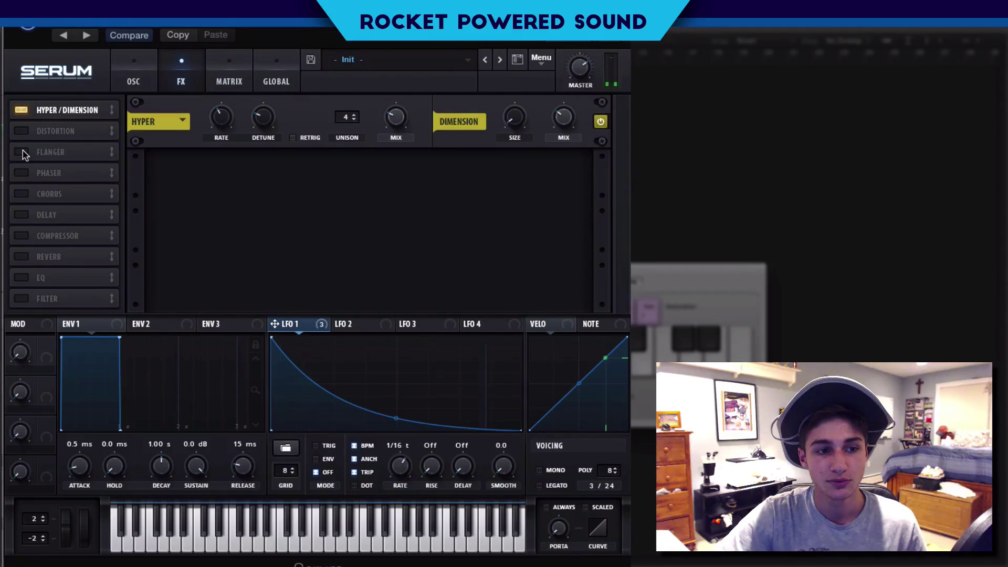
pyautogui.click(22, 153)
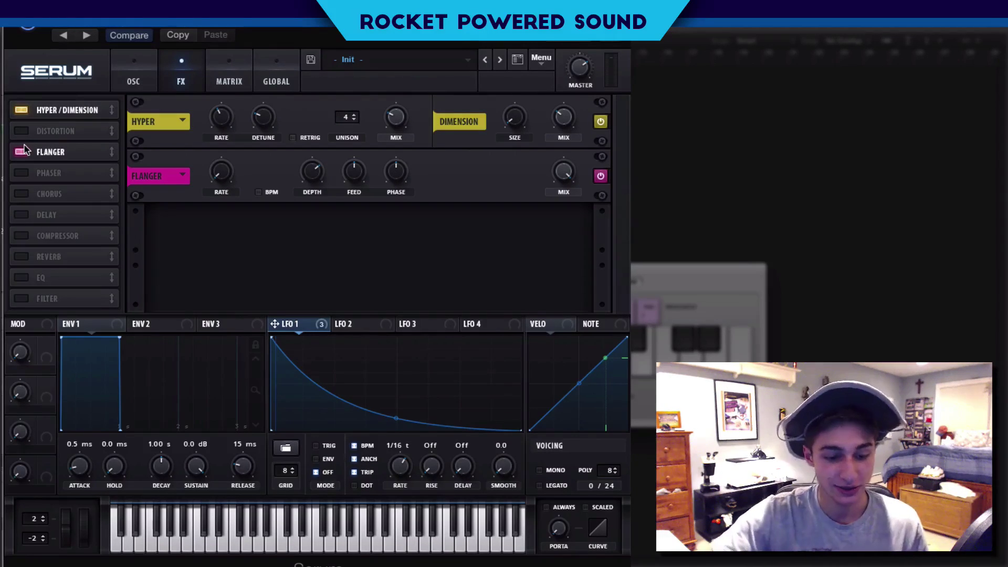
# - Enable the Chorus with its mix and low-pass filter at maximum and its rate at minimum
pyautogui.click(21, 193)
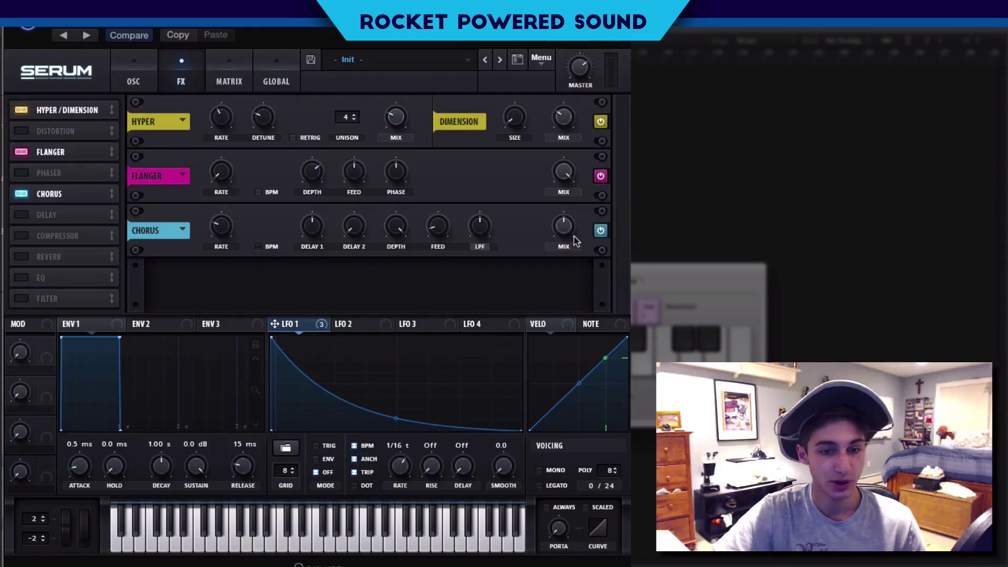
pyautogui.moveTo(570, 227); pyautogui.dragTo(570, 221)
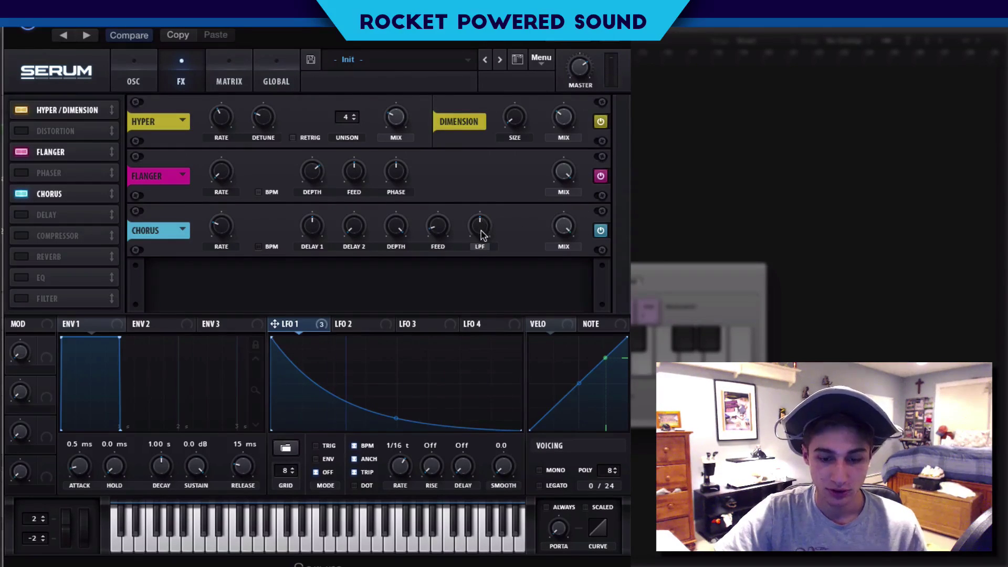
pyautogui.moveTo(480, 226); pyautogui.dragTo(504, 145)
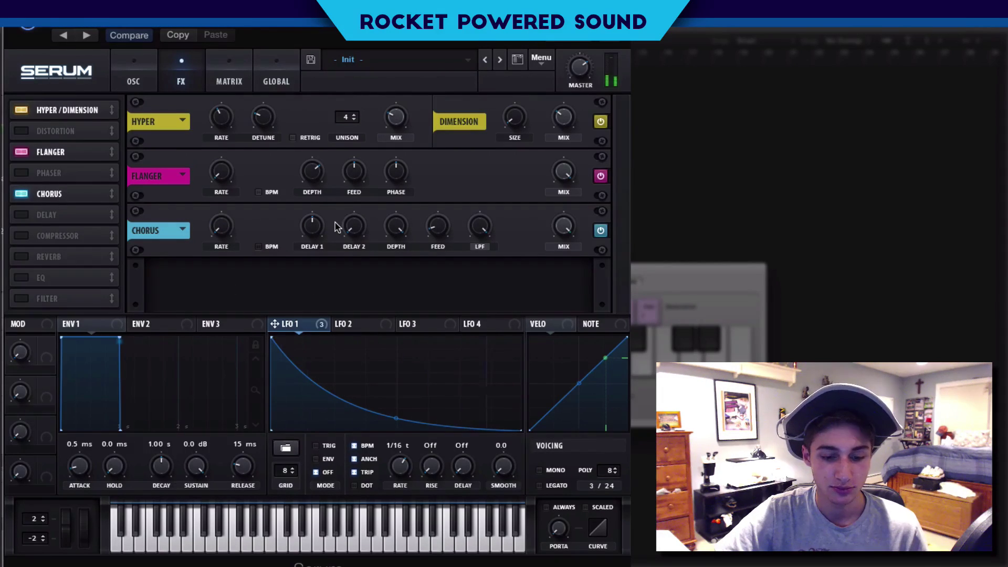
# - Lower the Chorus depth to about 2.8 ms and modulate it with LFO 1, comparing the sound with the Chorus bypassed
pyautogui.moveTo(394, 227); pyautogui.dragTo(346, 287)
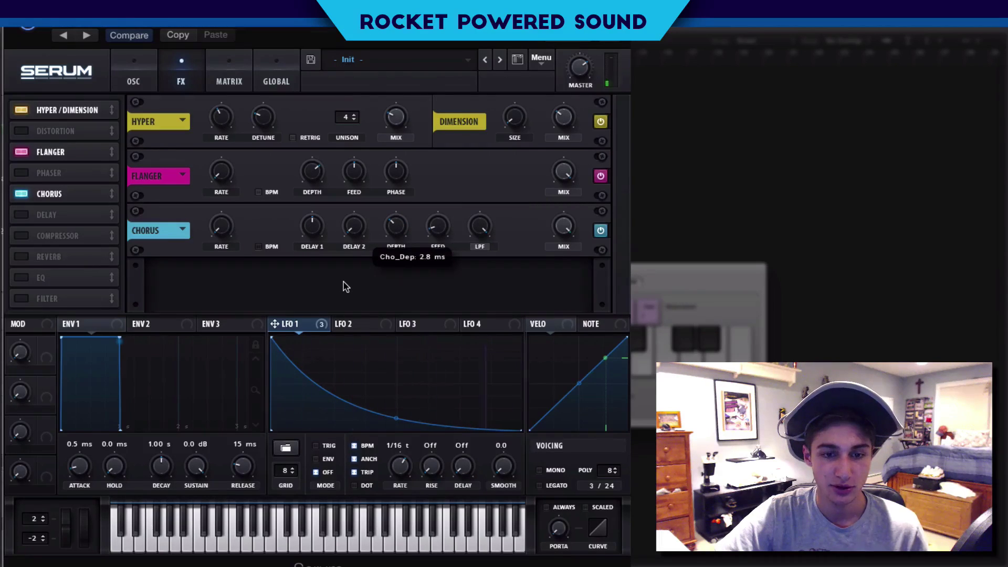
pyautogui.moveTo(303, 321); pyautogui.dragTo(350, 255)
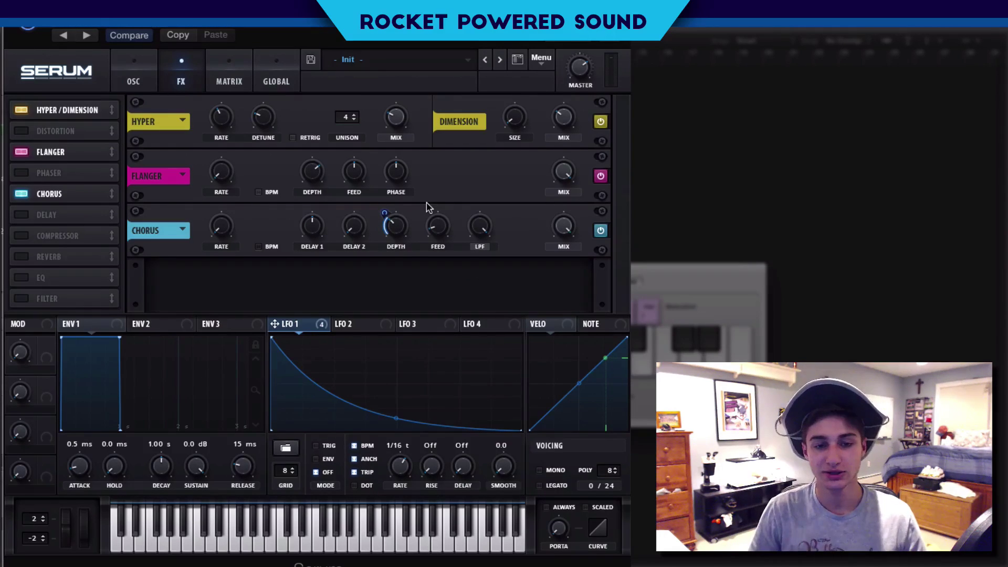
pyautogui.moveTo(394, 224); pyautogui.dragTo(400, 232)
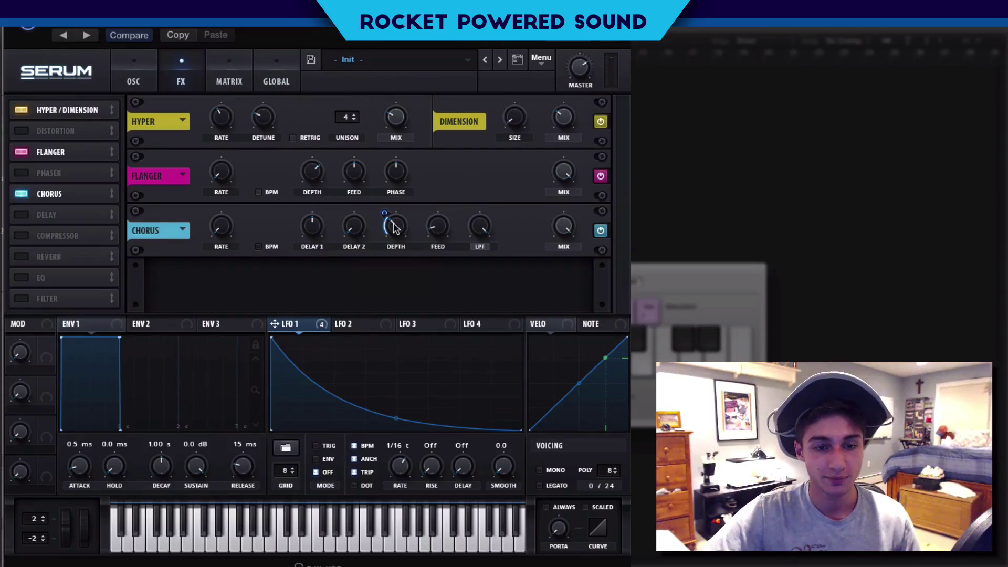
pyautogui.click(14, 195)
pyautogui.click(17, 195)
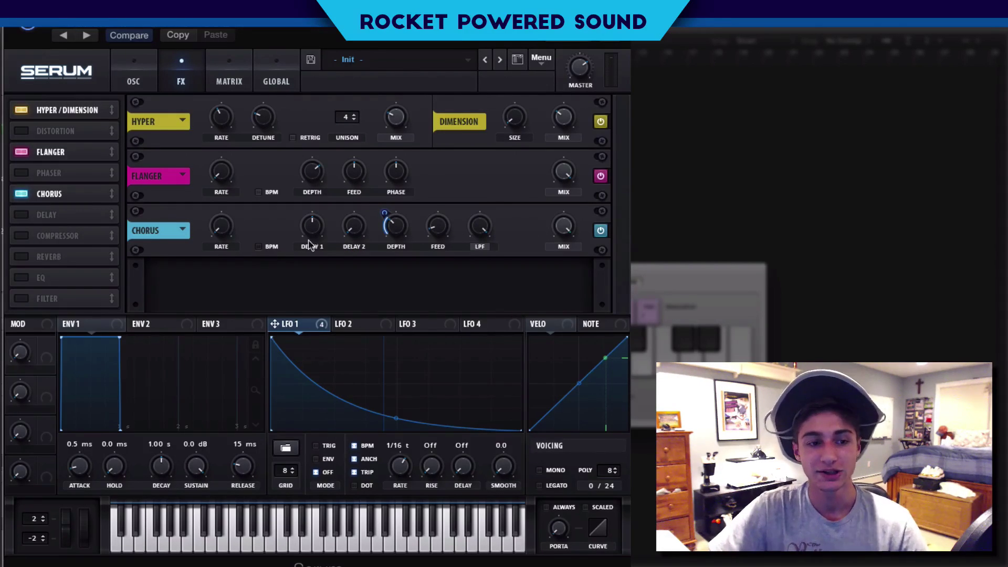
# - Enable the Compressor in Multiband mode and compare the sound with the Chorus off and on
pyautogui.click(21, 236)
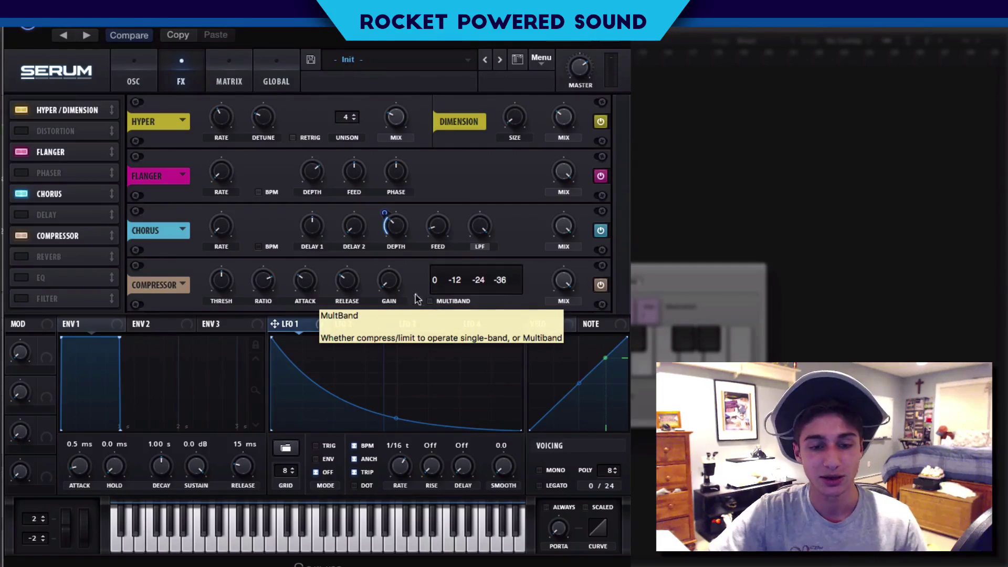
pyautogui.click(441, 307)
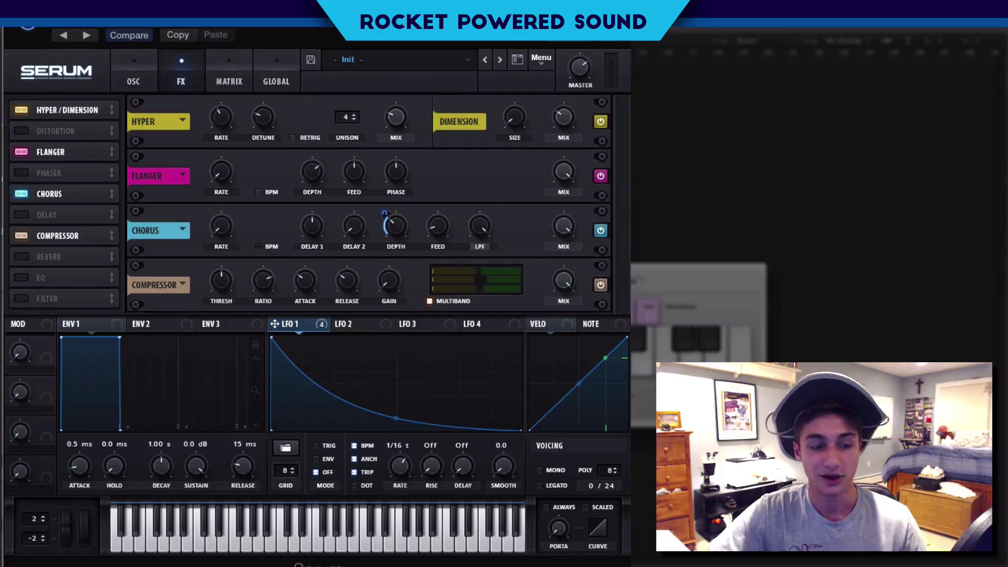
pyautogui.click(21, 194)
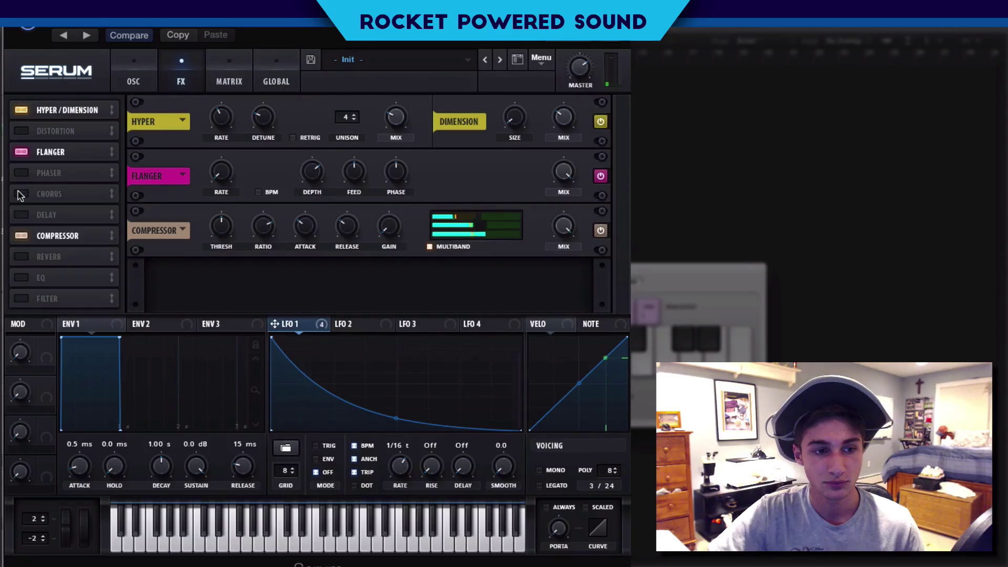
pyautogui.click(20, 194)
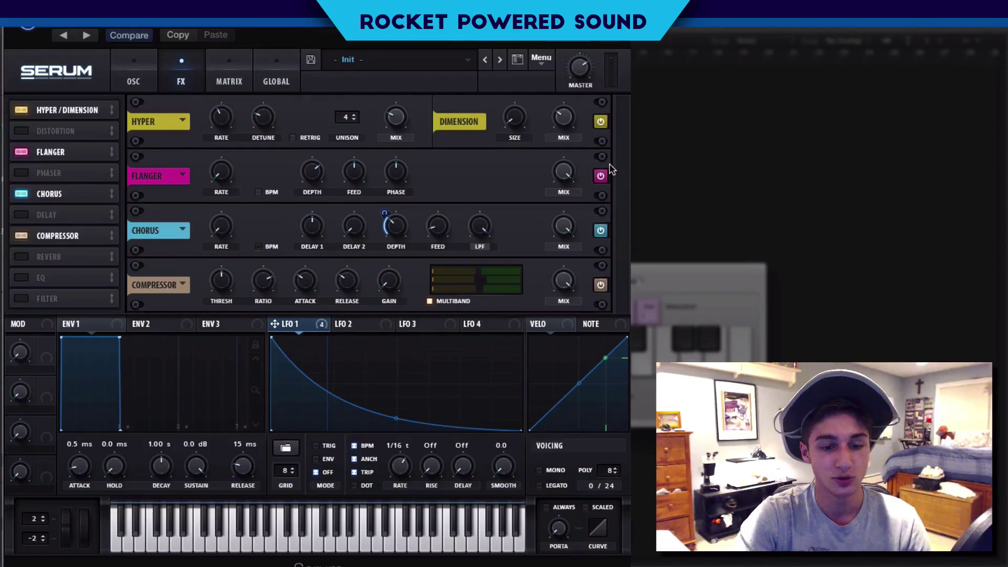
# - Enable the EQ between Chorus and Compressor, boosting the gain of both bands and setting both to the Peak type
pyautogui.click(23, 278)
pyautogui.moveTo(68, 282); pyautogui.dragTo(71, 214)
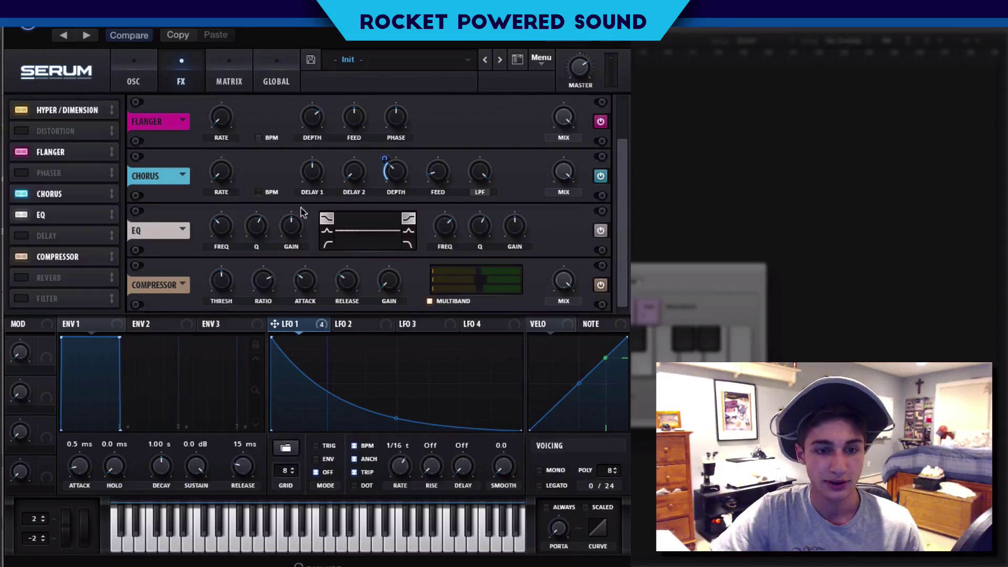
pyautogui.moveTo(298, 223)
pyautogui.moveTo(298, 223); pyautogui.dragTo(298, 208)
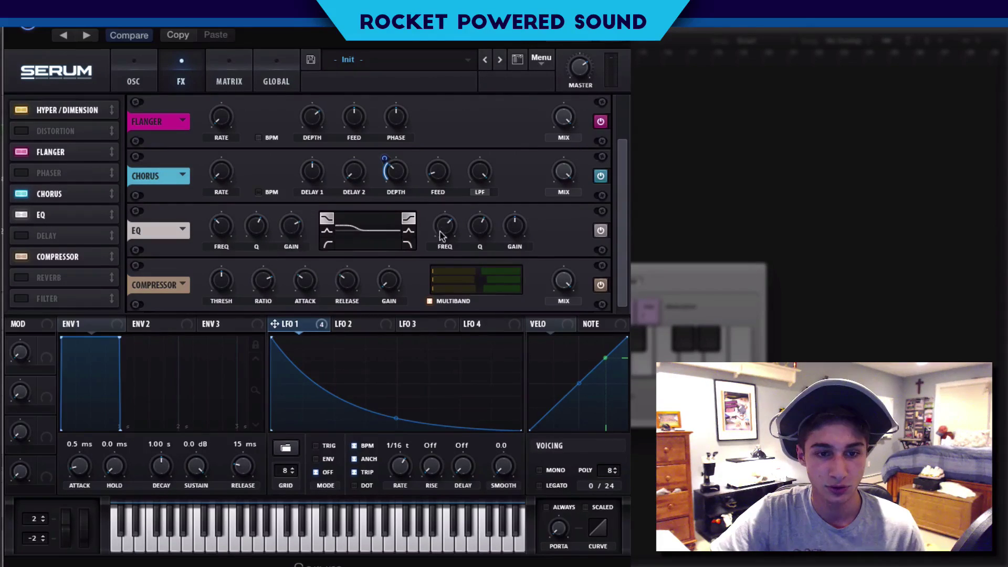
pyautogui.moveTo(518, 236); pyautogui.dragTo(518, 234)
pyautogui.click(327, 230)
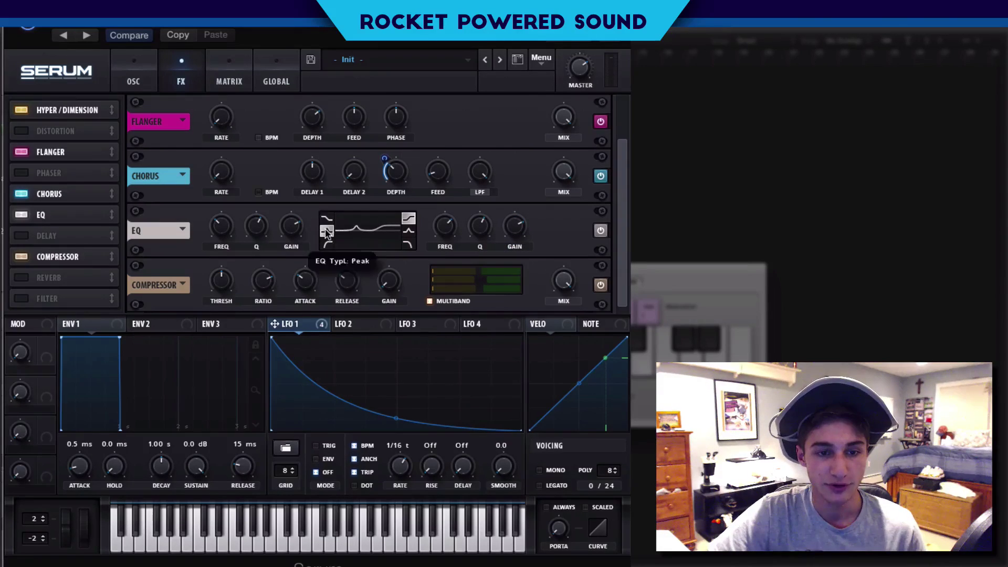
pyautogui.click(409, 230)
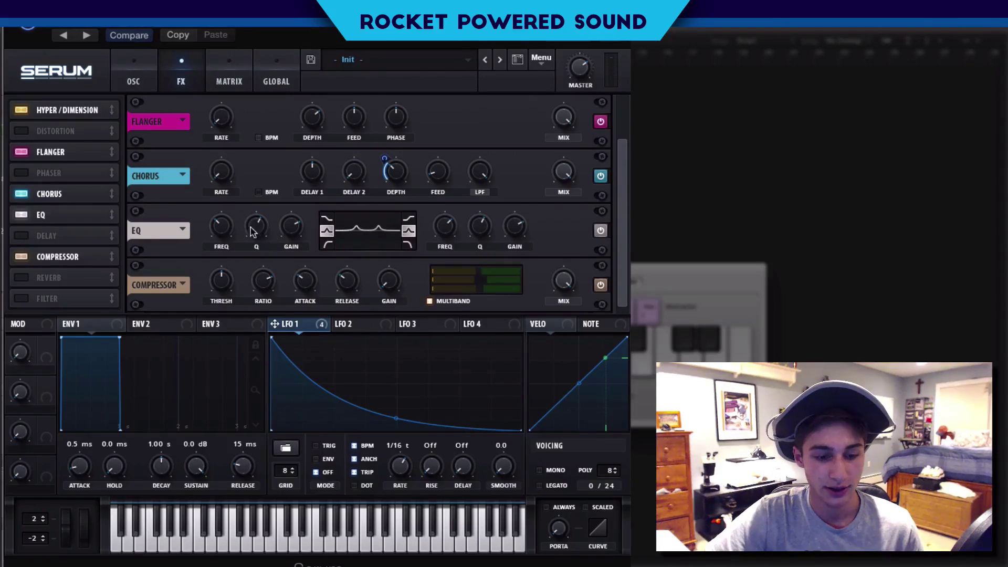
# - Raise the first EQ band's frequency to meet the second's peak and assign LFO 1 to both bands' frequencies
pyautogui.moveTo(219, 231); pyautogui.dragTo(236, 190)
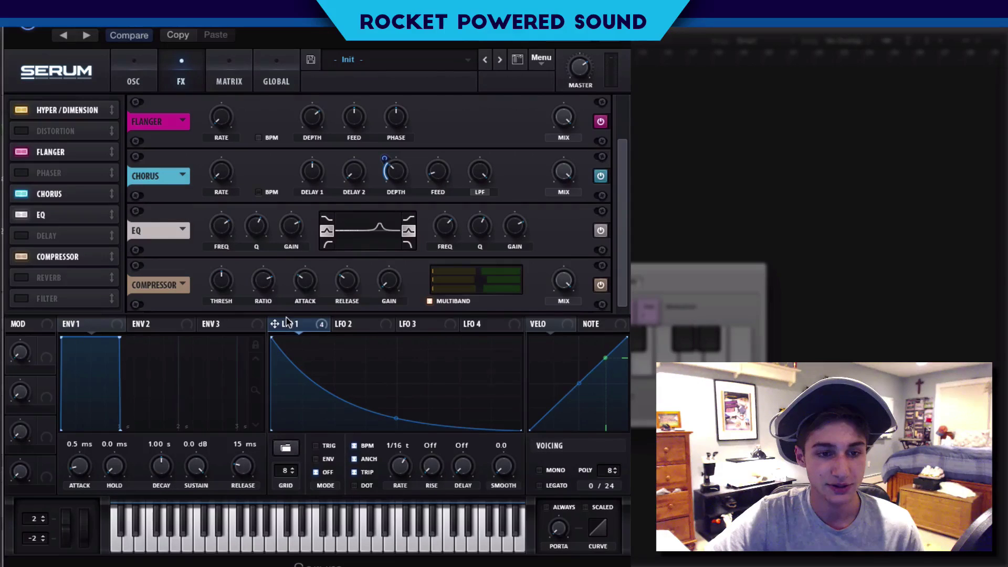
pyautogui.moveTo(288, 324); pyautogui.dragTo(194, 222)
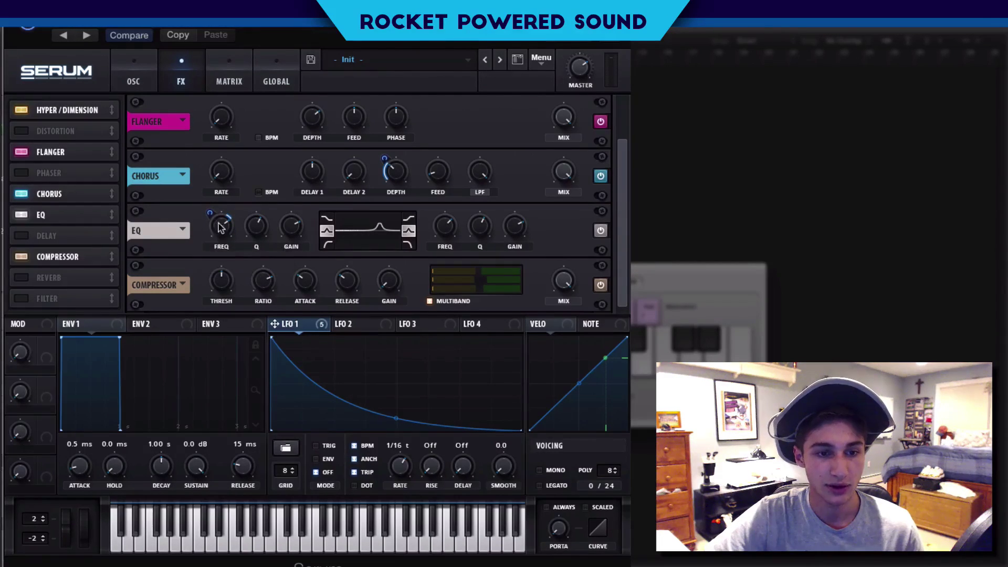
pyautogui.moveTo(209, 239); pyautogui.dragTo(214, 225)
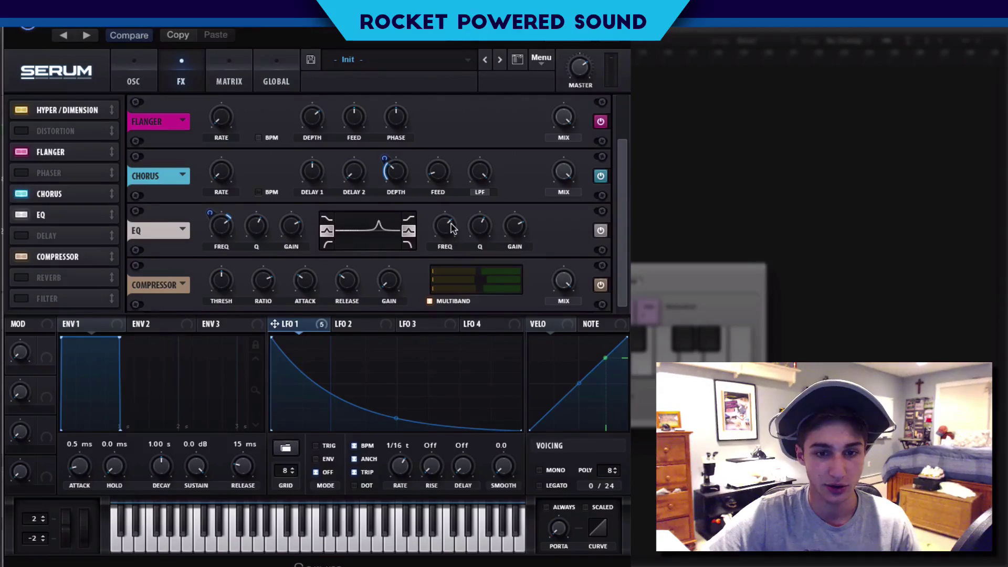
pyautogui.moveTo(319, 324); pyautogui.dragTo(445, 227)
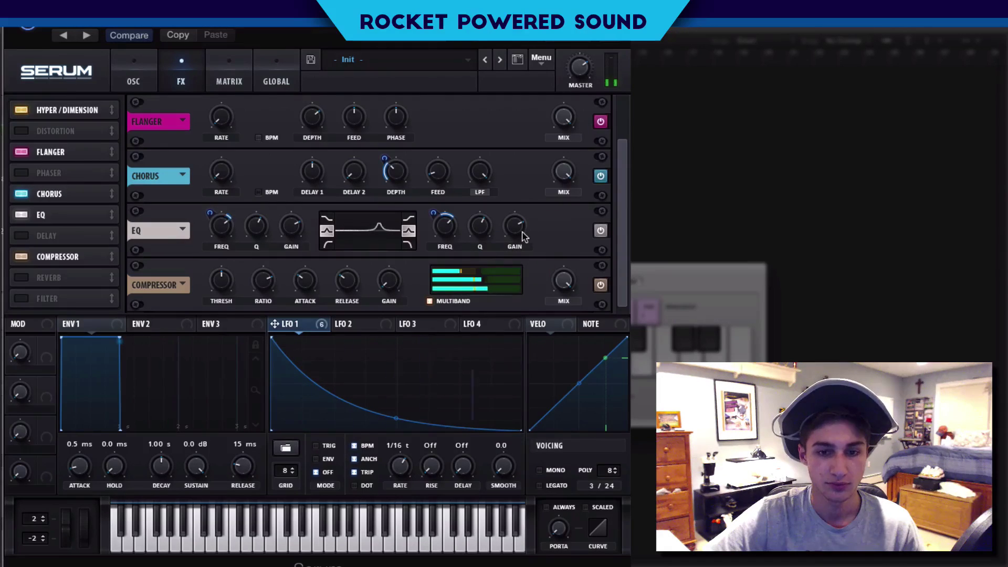
# - Lower the second EQ band's gain into a cut and raise the Compressor's gain slightly
pyautogui.moveTo(523, 236); pyautogui.dragTo(469, 284)
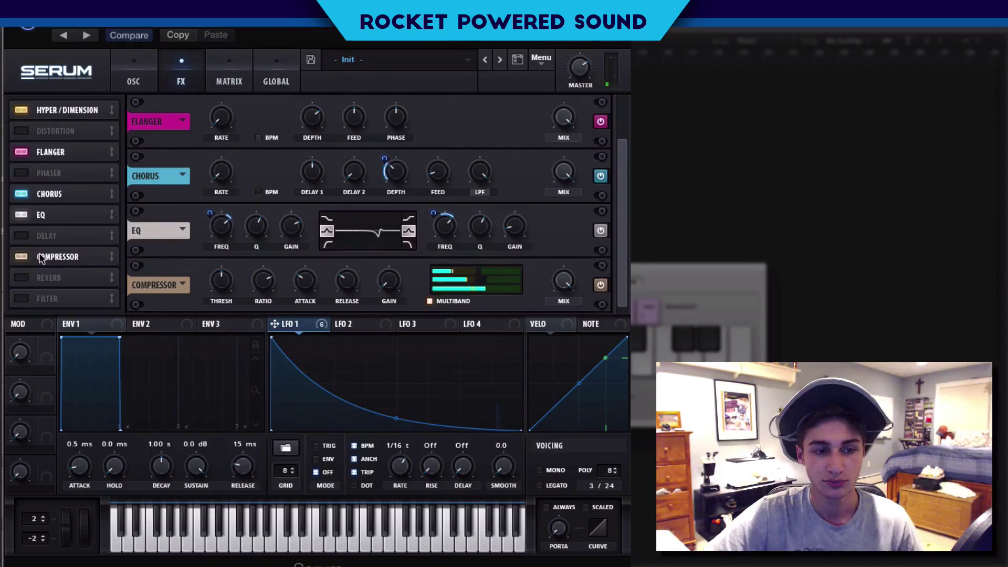
pyautogui.scroll(2, 26, 225)
pyautogui.scroll(-2, 29, 228)
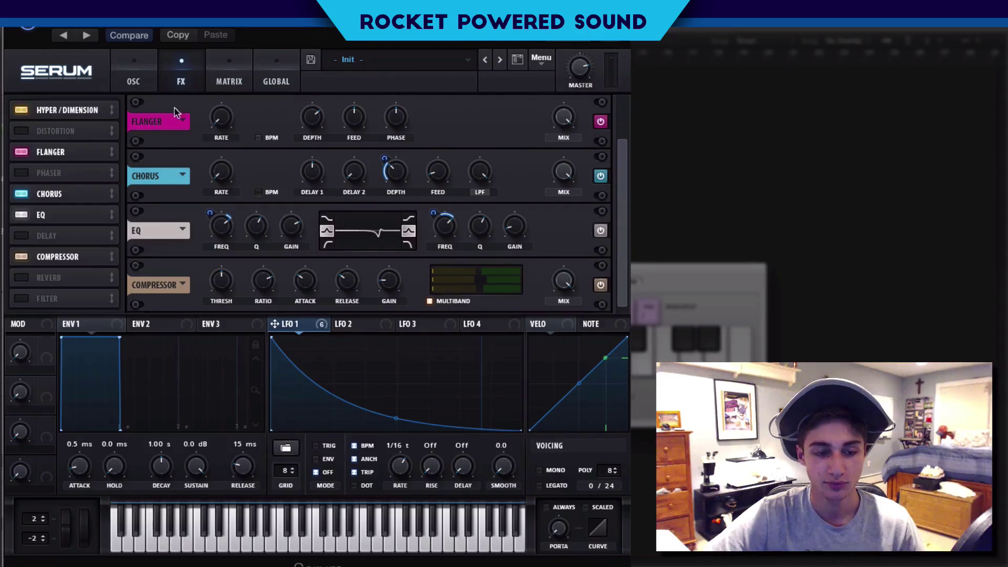
pyautogui.click(134, 76)
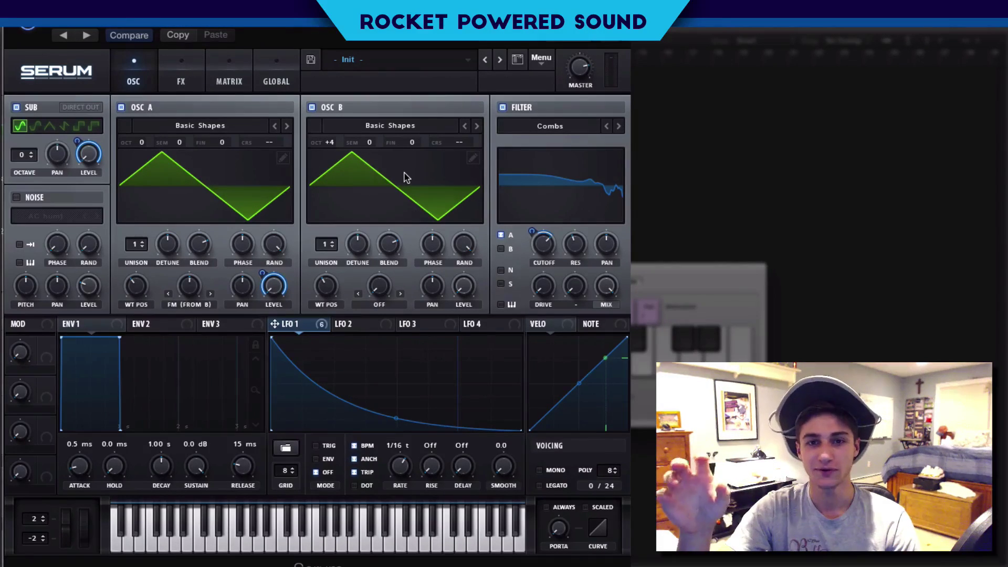
pyautogui.click(199, 80)
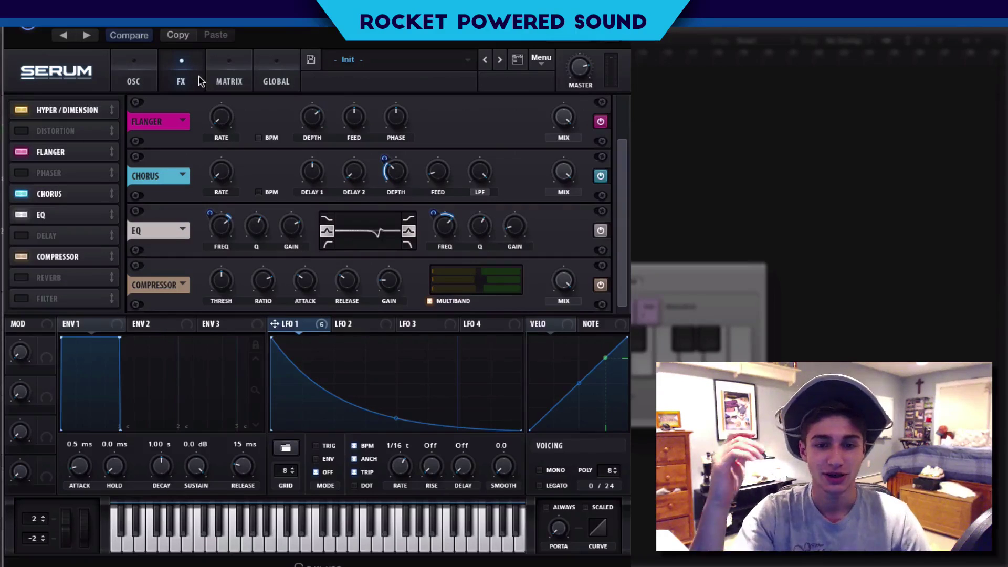